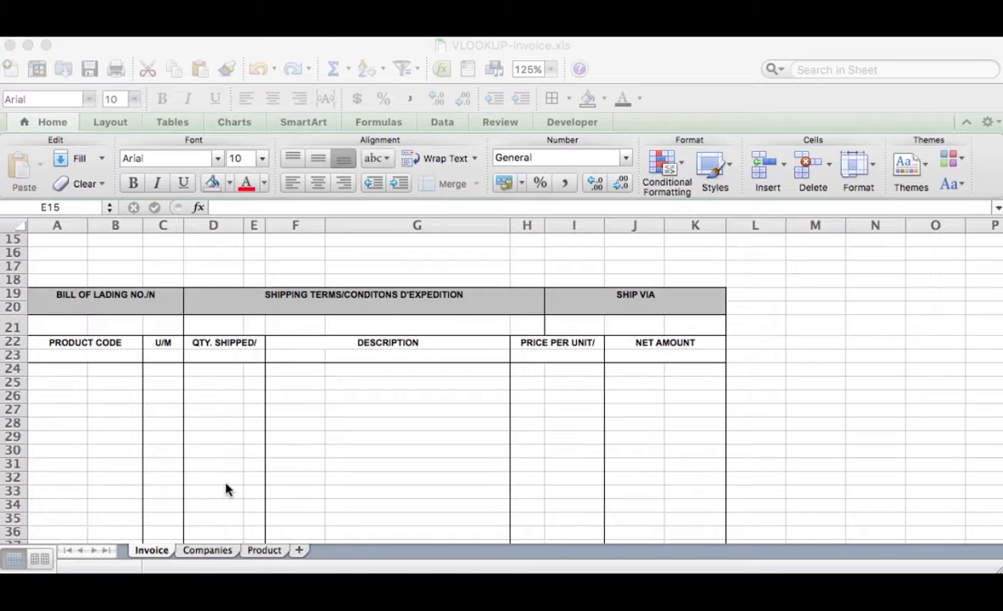
Step: Review the layout of the Companies and Product sheets and the customer number, address and line-item areas of the Invoice sheet
left_click(197, 554)
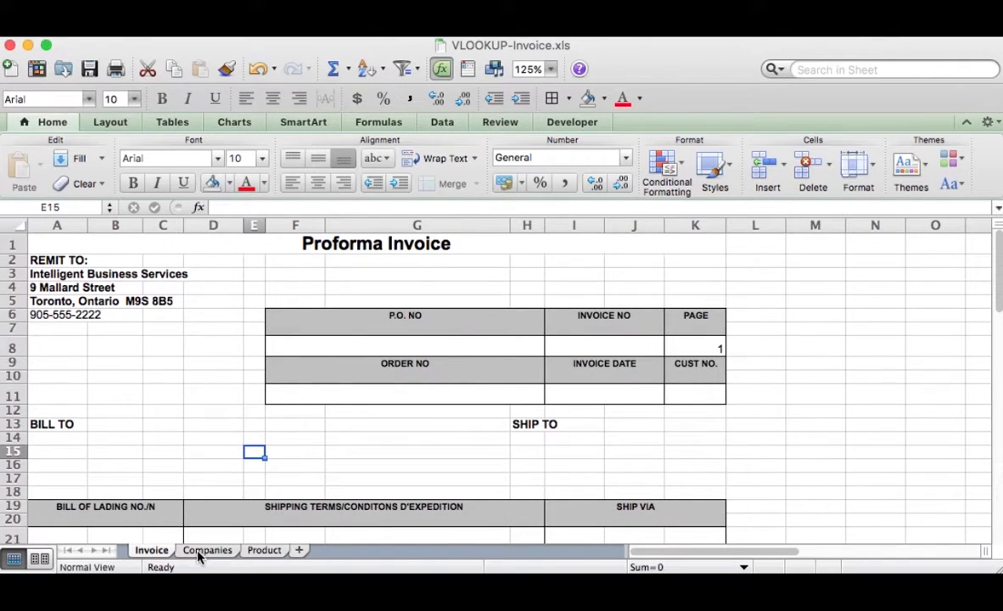
left_click(203, 551)
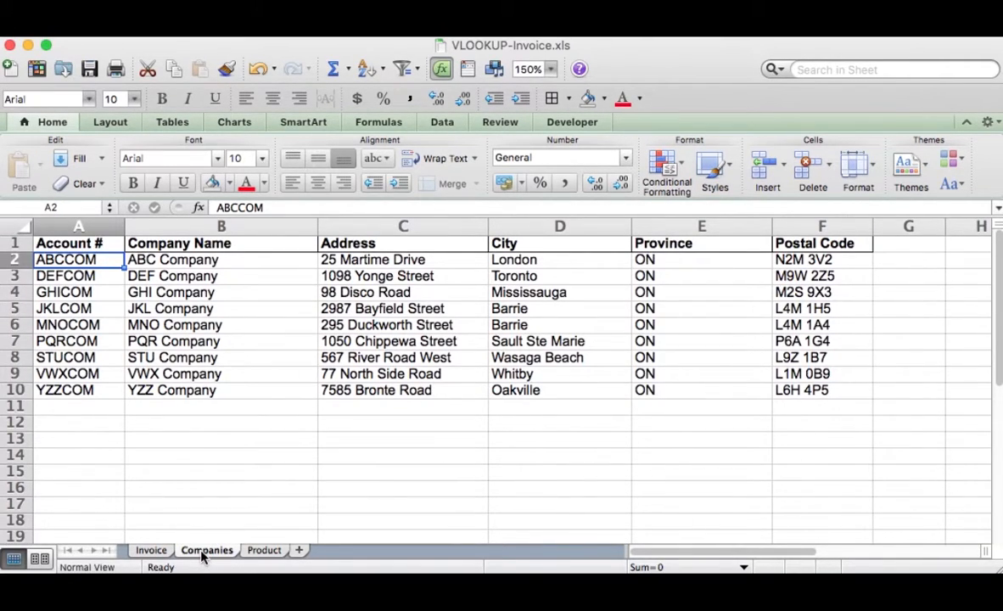
left_click(264, 552)
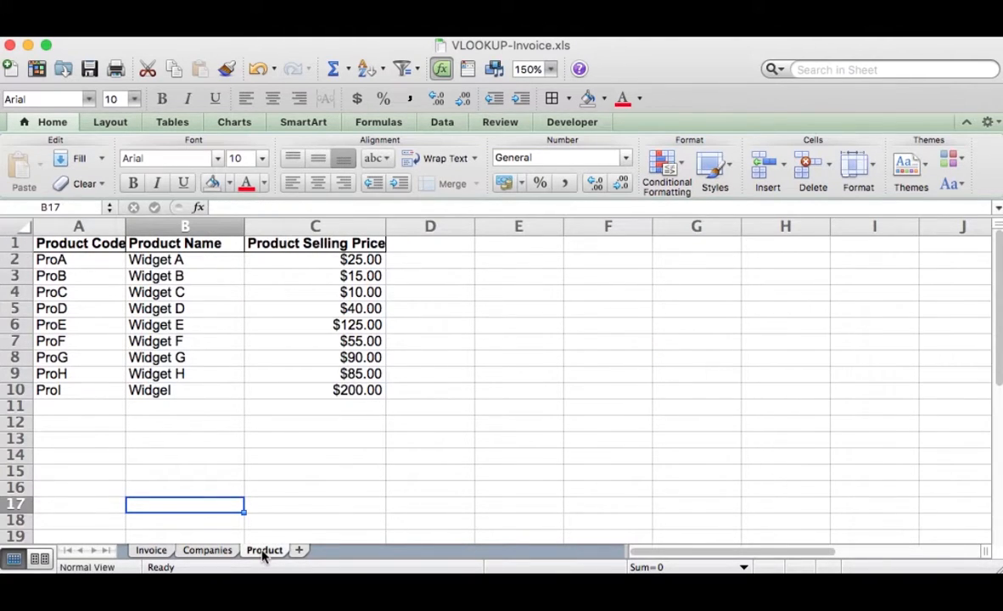
left_click(212, 551)
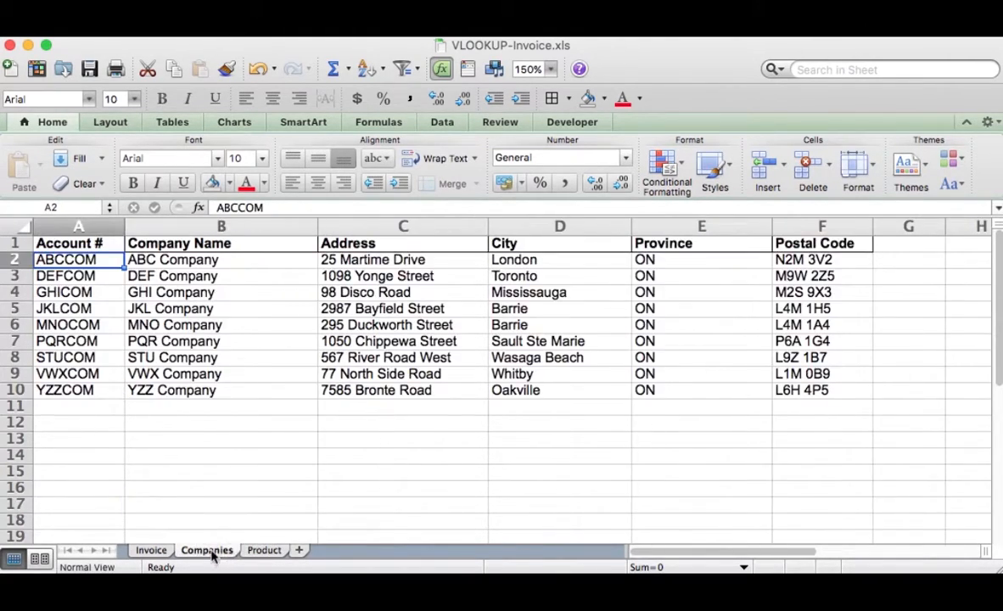
left_click(155, 552)
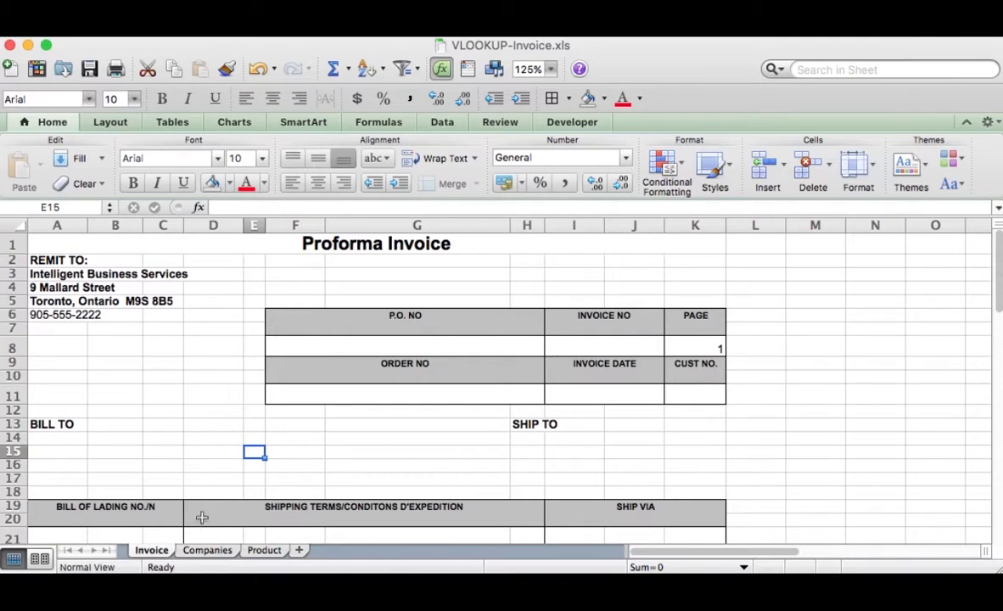
left_click(681, 397)
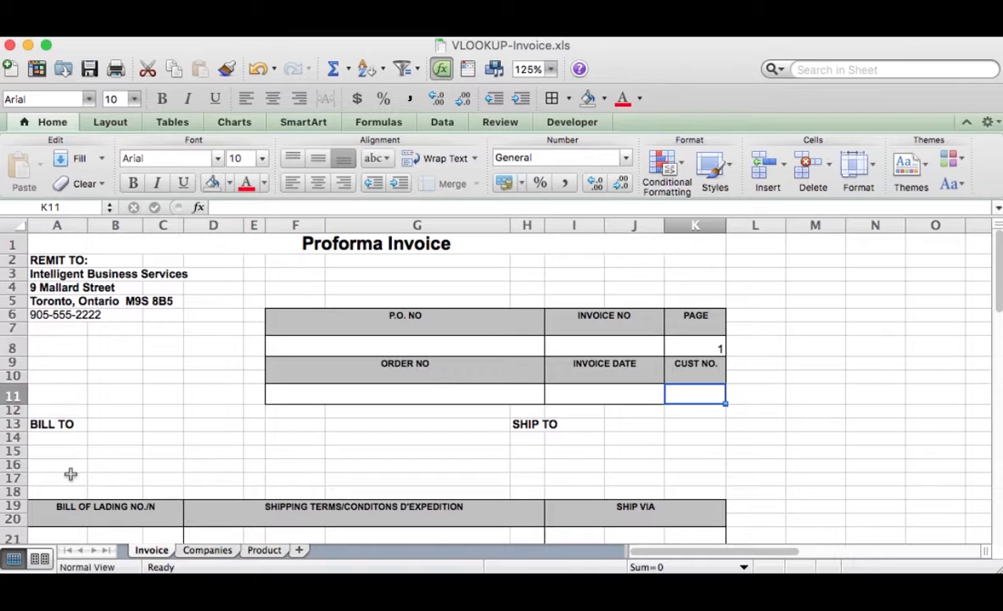
scroll(154, 460, "down", 3)
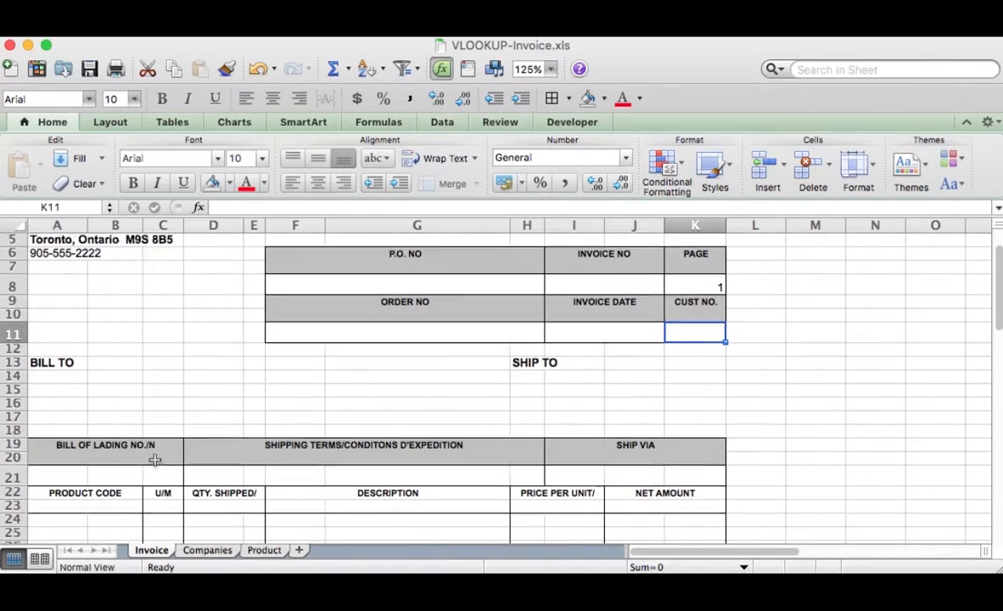
scroll(155, 460, "down", 2)
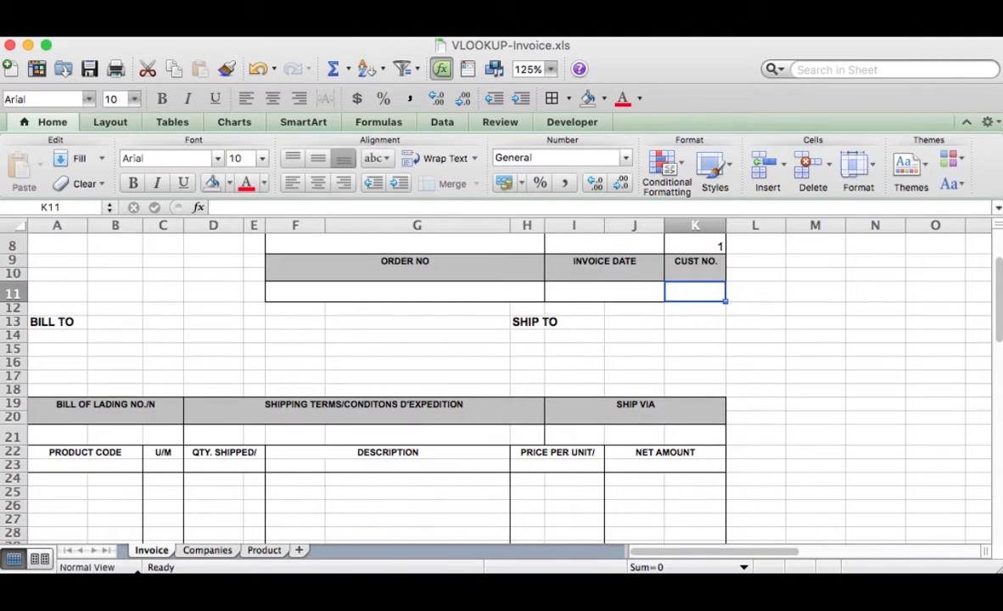
Step: Name the company data range A2:F10 on the Companies sheet "Company"
left_click(218, 553)
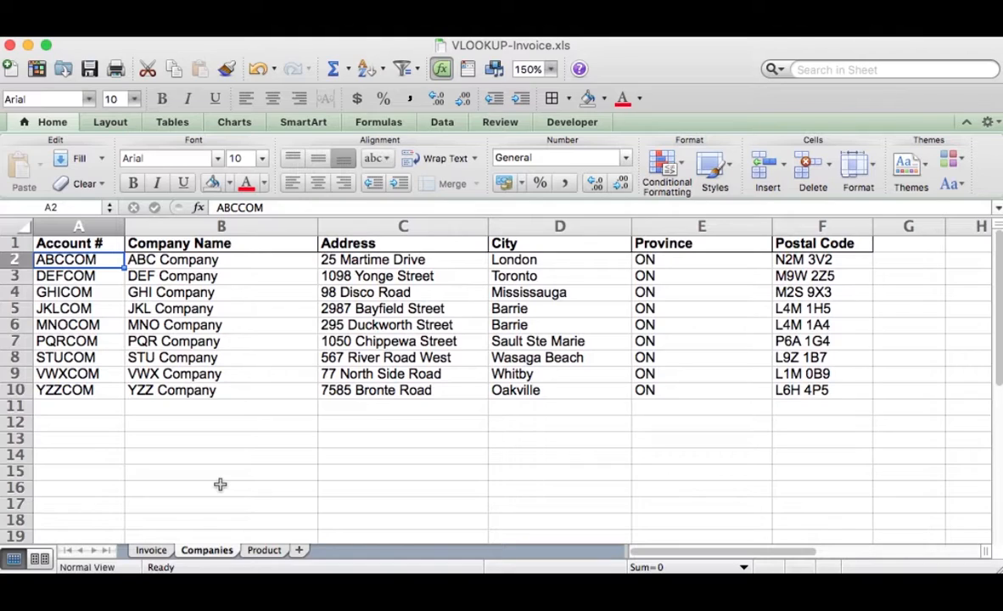
left_click(49, 261)
left_click_drag(80, 262, 787, 335)
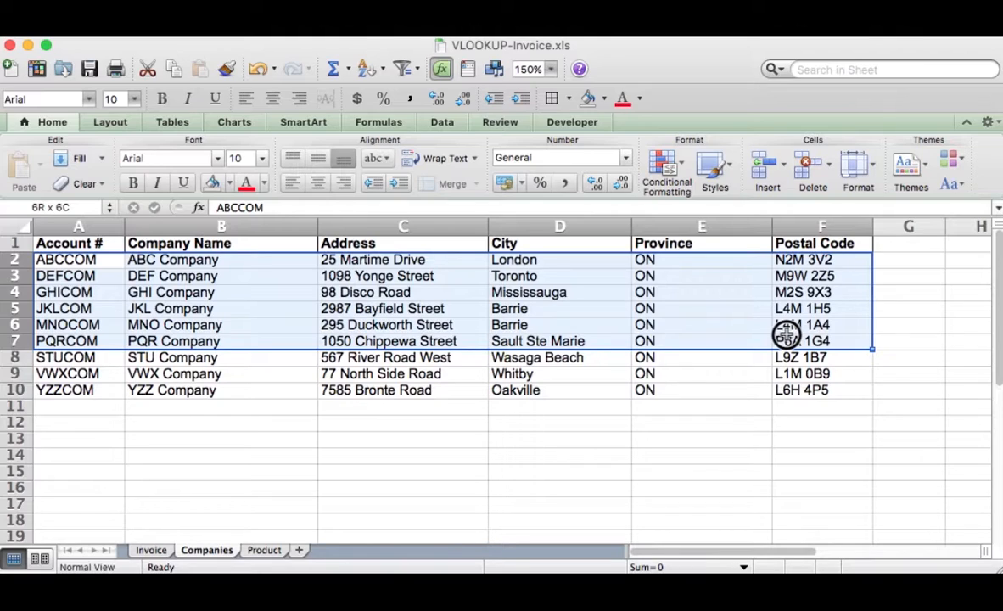
left_click_drag(786, 335, 786, 386)
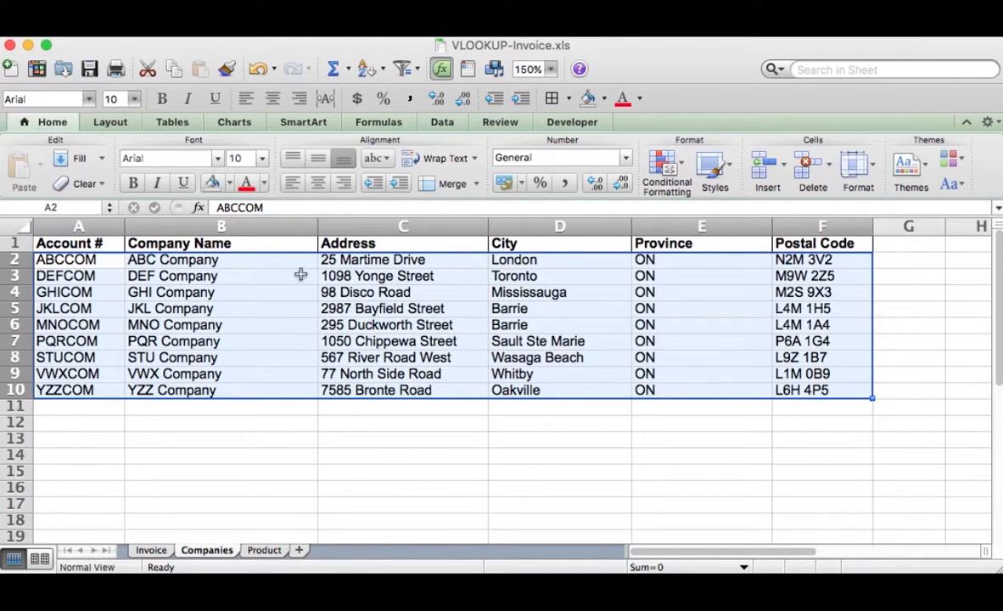
left_click(67, 206)
type("Company")
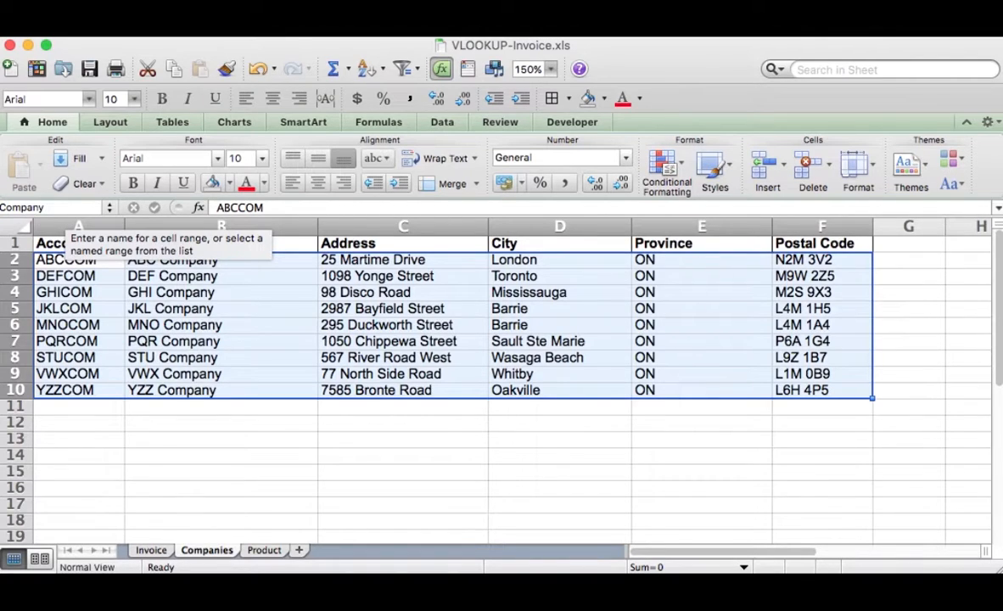
key("Return")
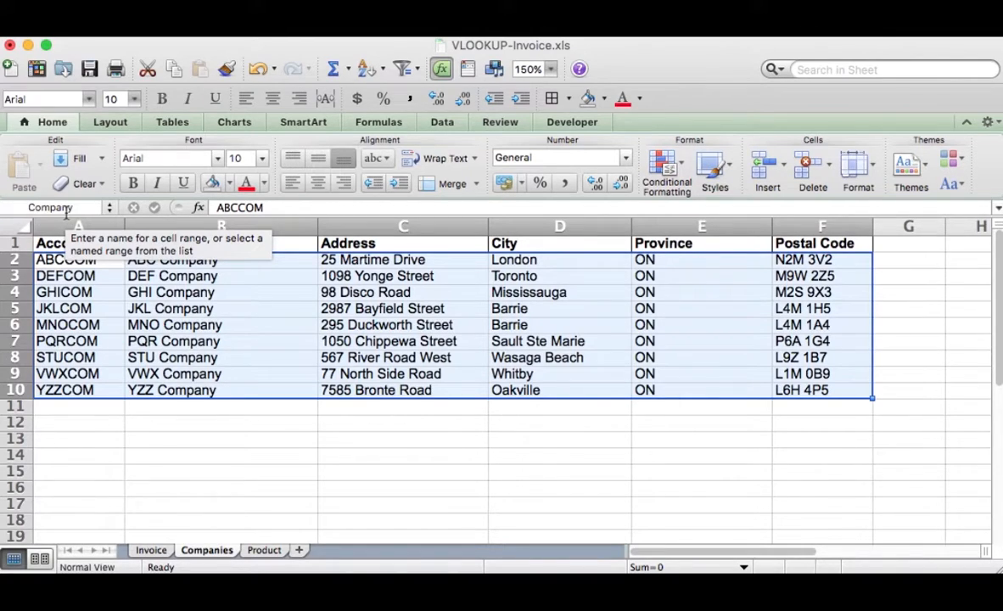
Step: Name the product data range A2:C10 on the Product sheet "Product"
left_click(264, 551)
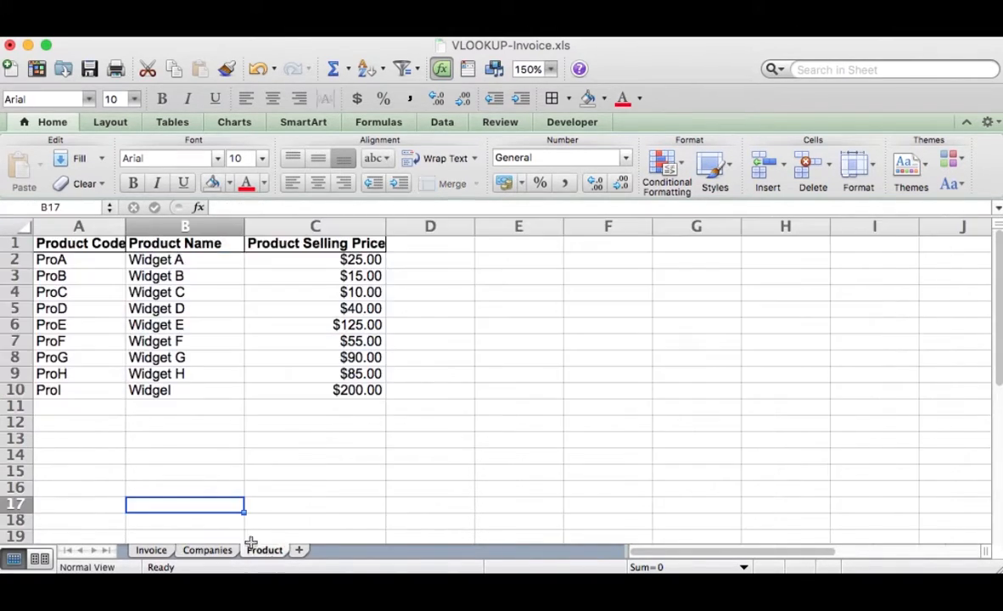
left_click_drag(54, 259, 305, 385)
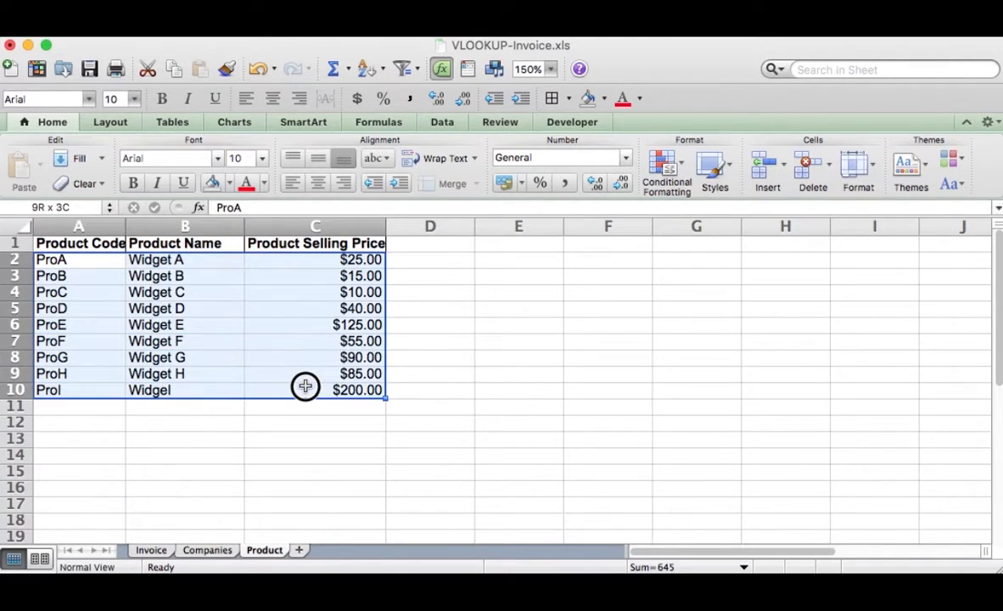
left_click(59, 211)
type("Product")
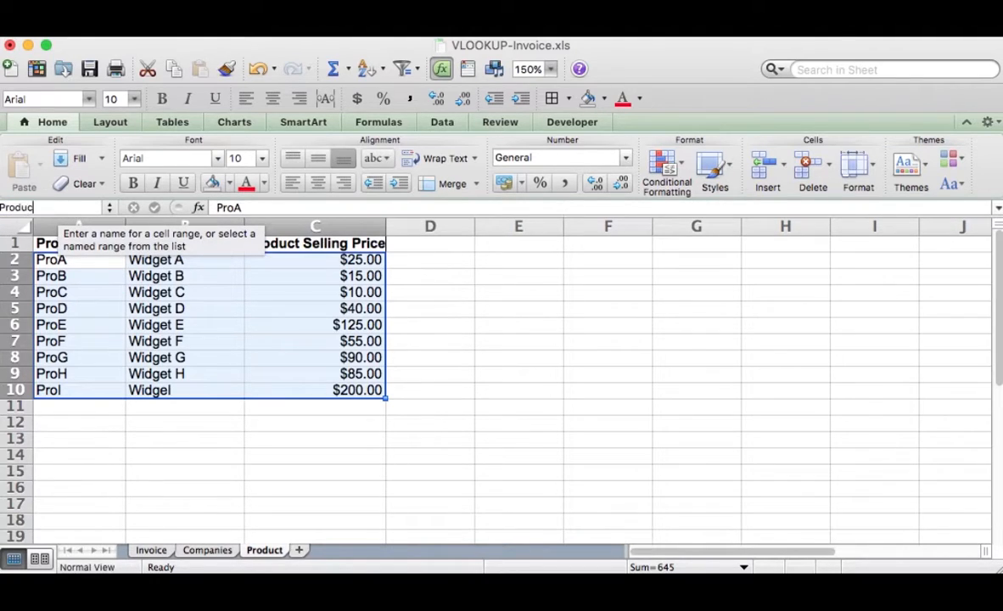
key("Return")
Step: On the Invoice sheet, enter the P.O. number in F8 and the invoice number 500 in I8
left_click(163, 552)
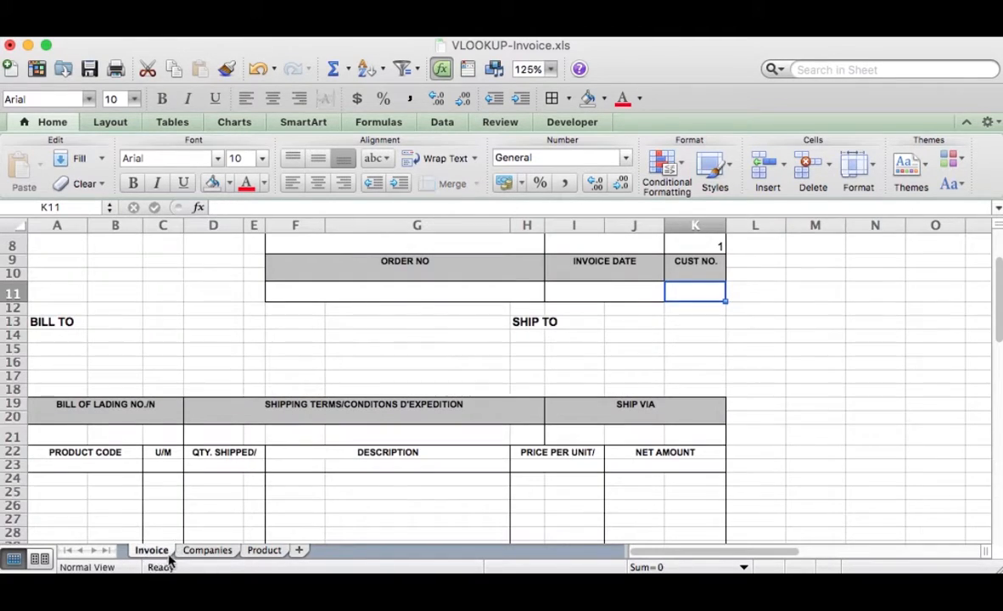
scroll(547, 362, "up", 4)
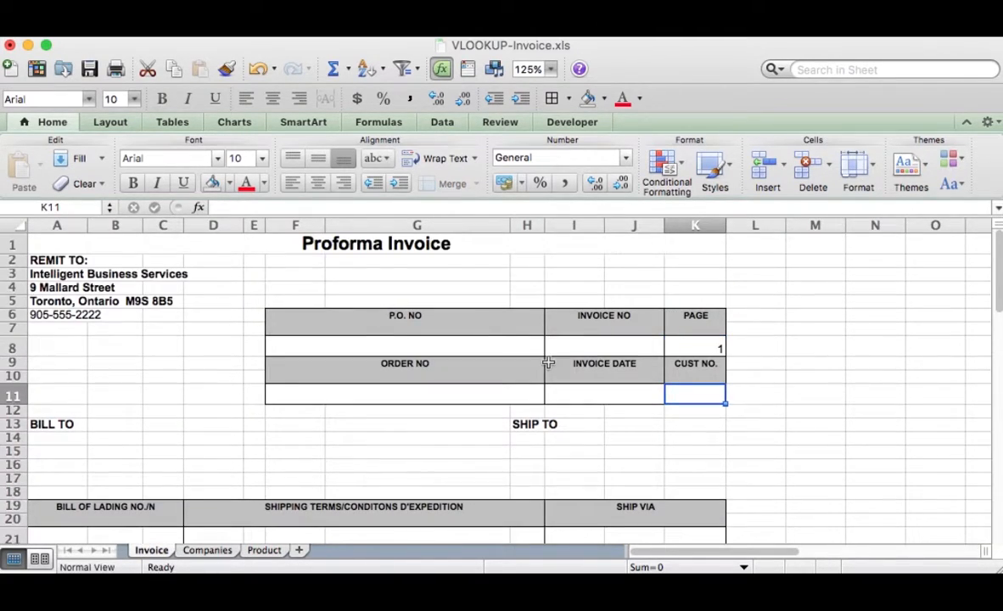
left_click(490, 346)
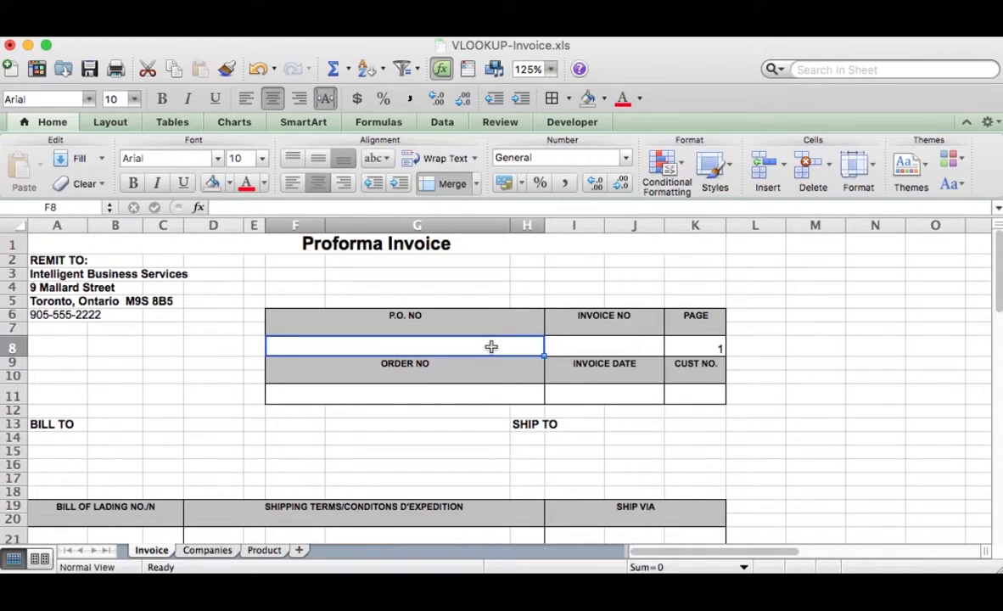
type("3738303")
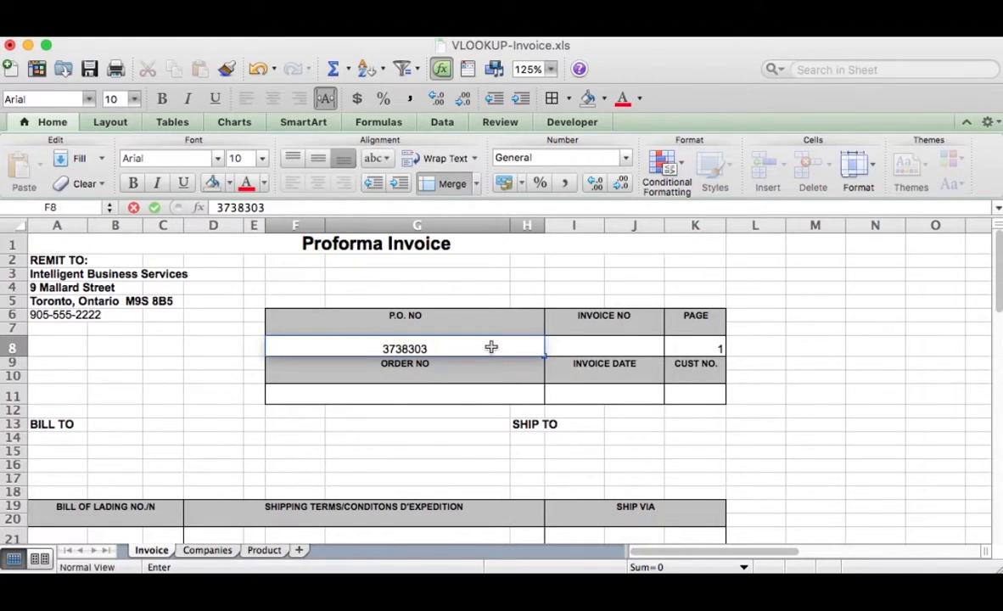
left_click(594, 343)
type("500")
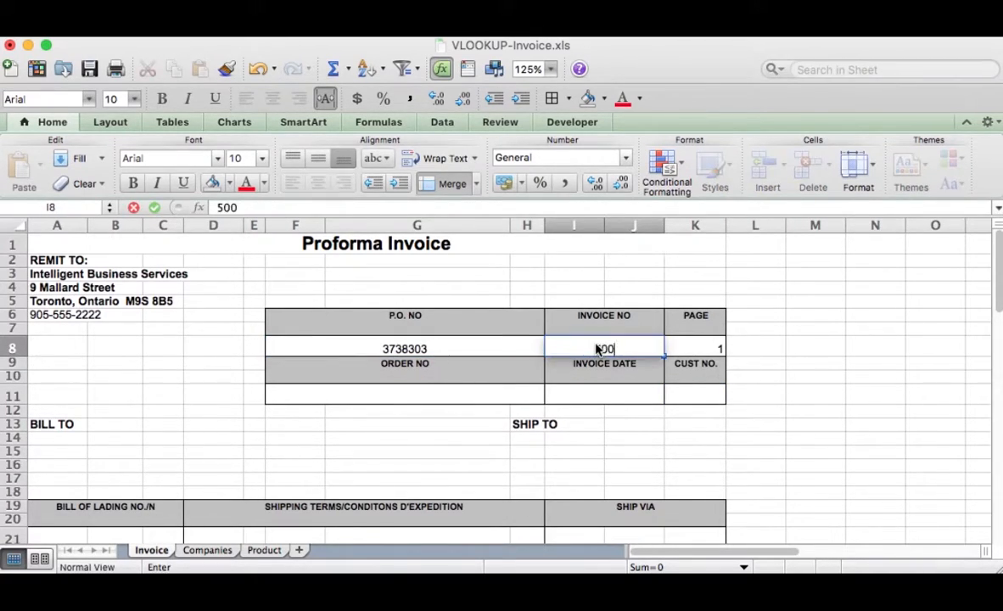
Step: Enter the invoice date 2016/04/02 in I11 and ABC Company's customer number in K11
left_click(590, 401)
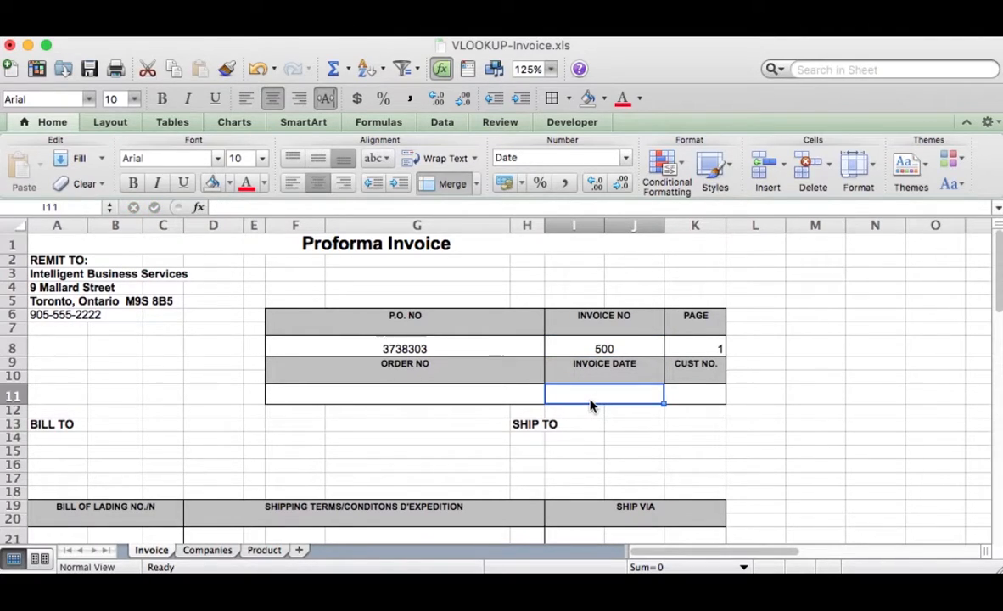
type("2016/")
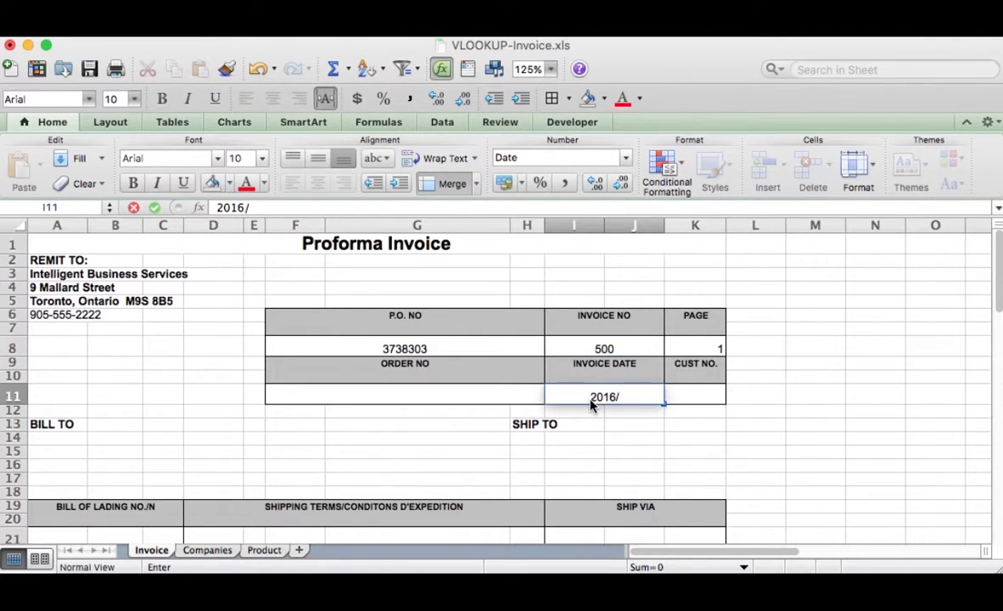
type("04/02")
left_click(676, 399)
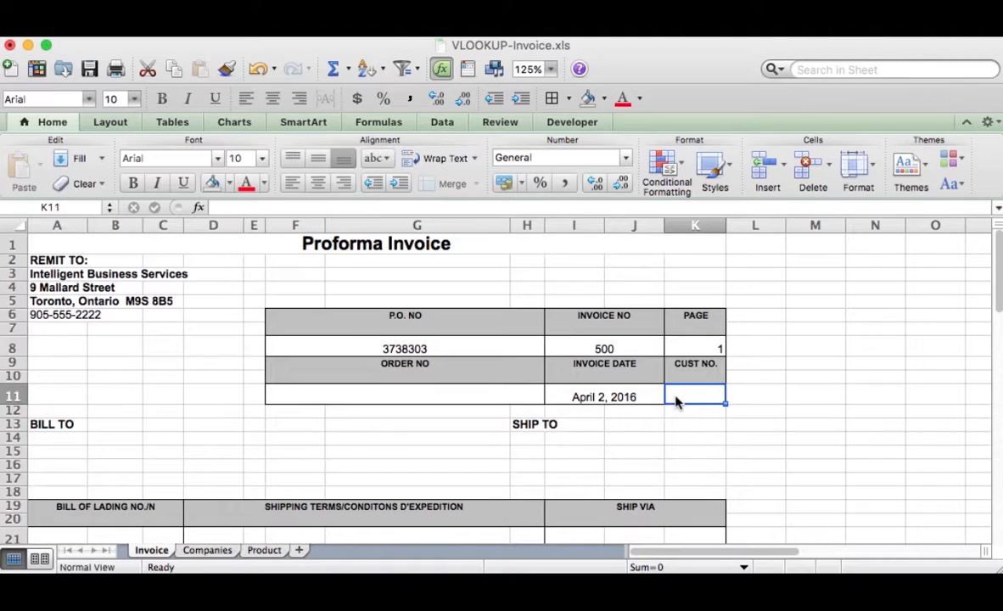
type("ABCCOM")
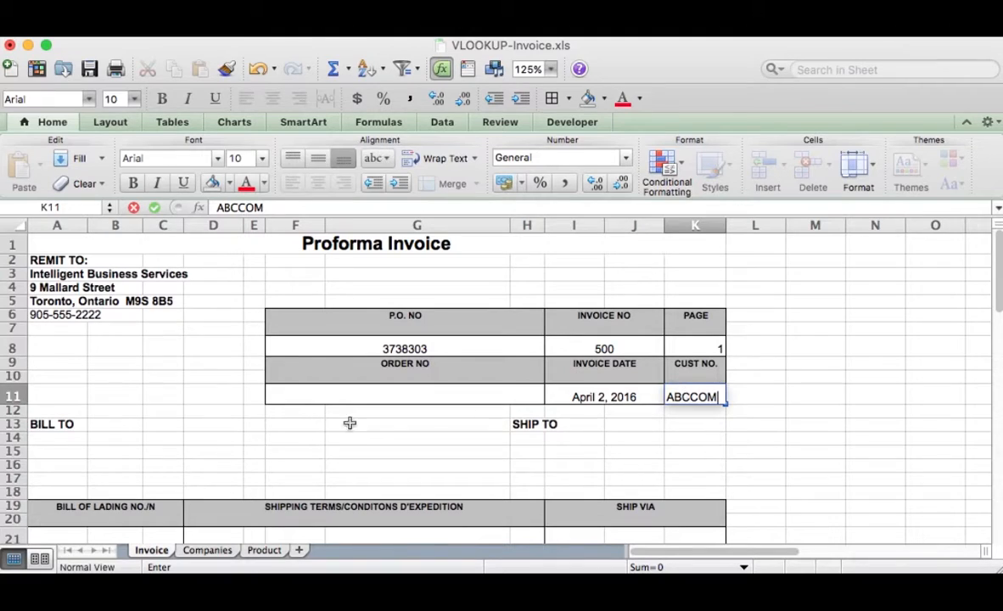
Step: Start a VLOOKUP formula in A14 under BILL TO, using the customer number cell K11 as the lookup value
left_click(51, 441)
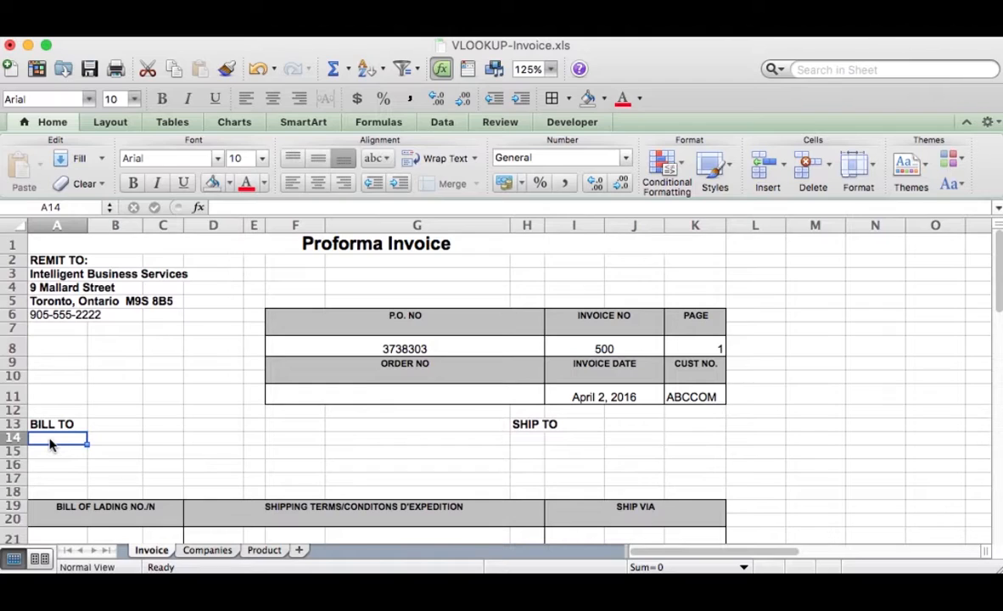
type("=VLOOKUP")
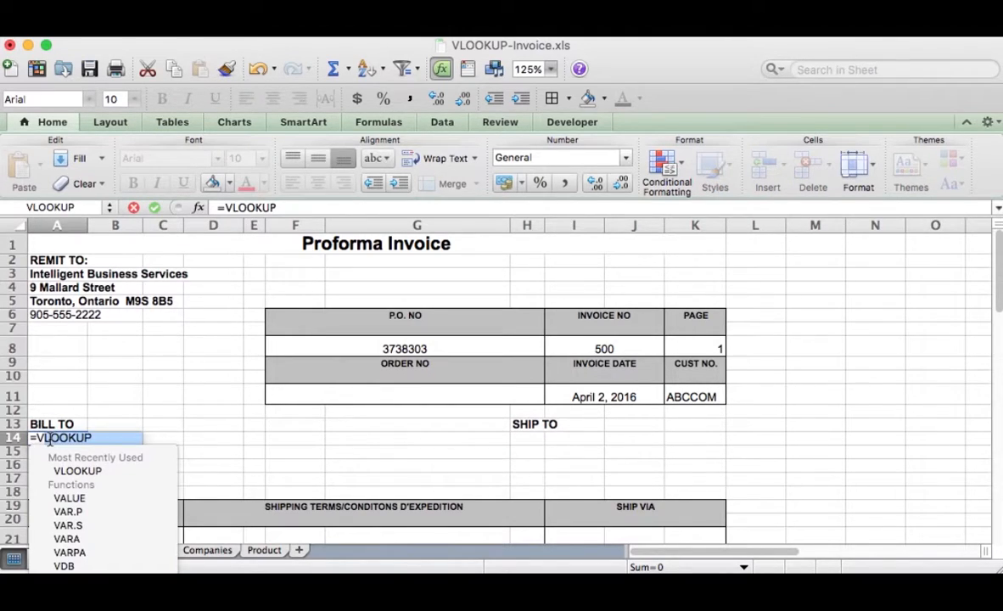
left_click(277, 207)
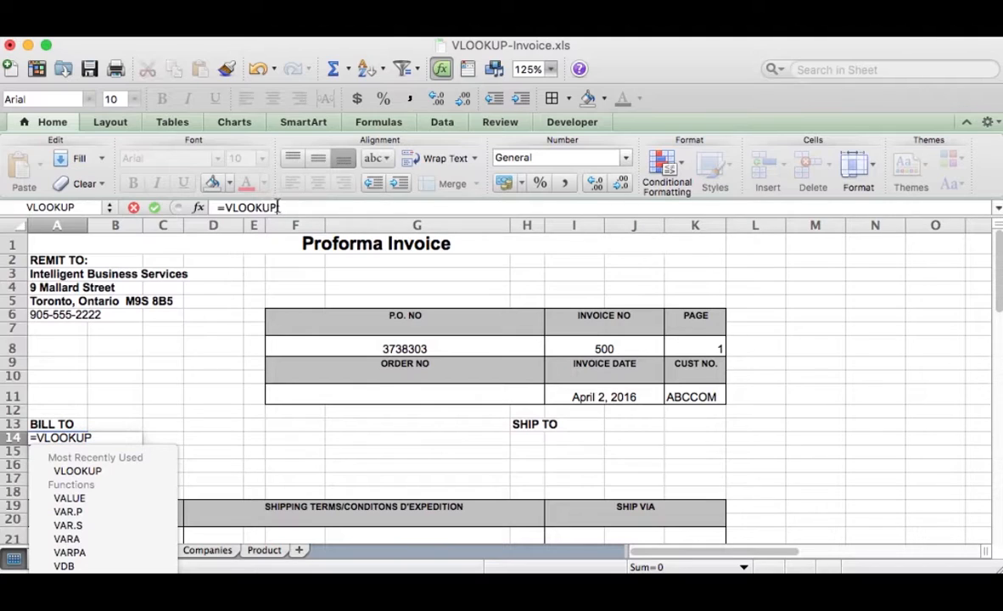
type("(")
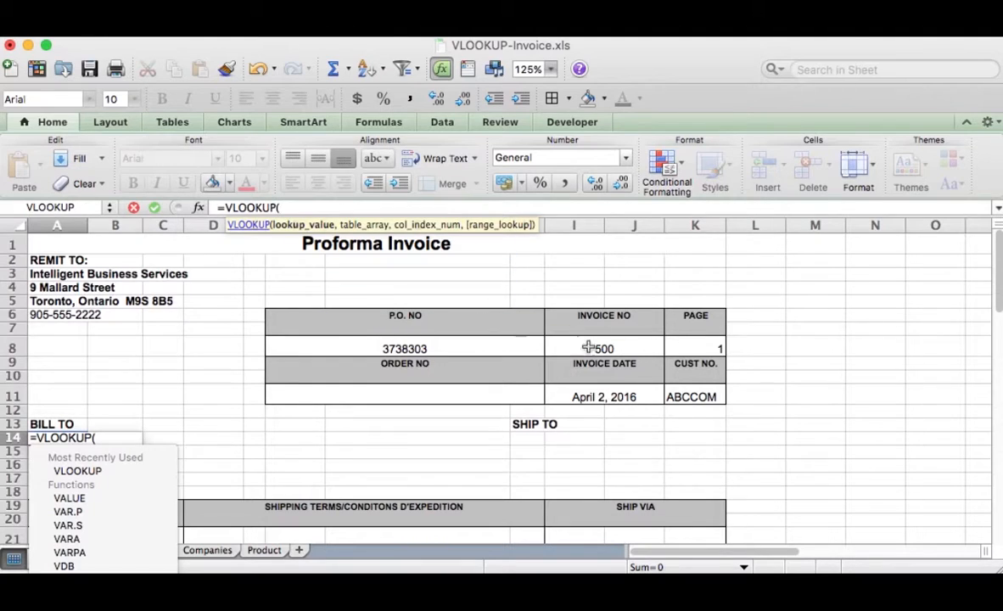
left_click(698, 399)
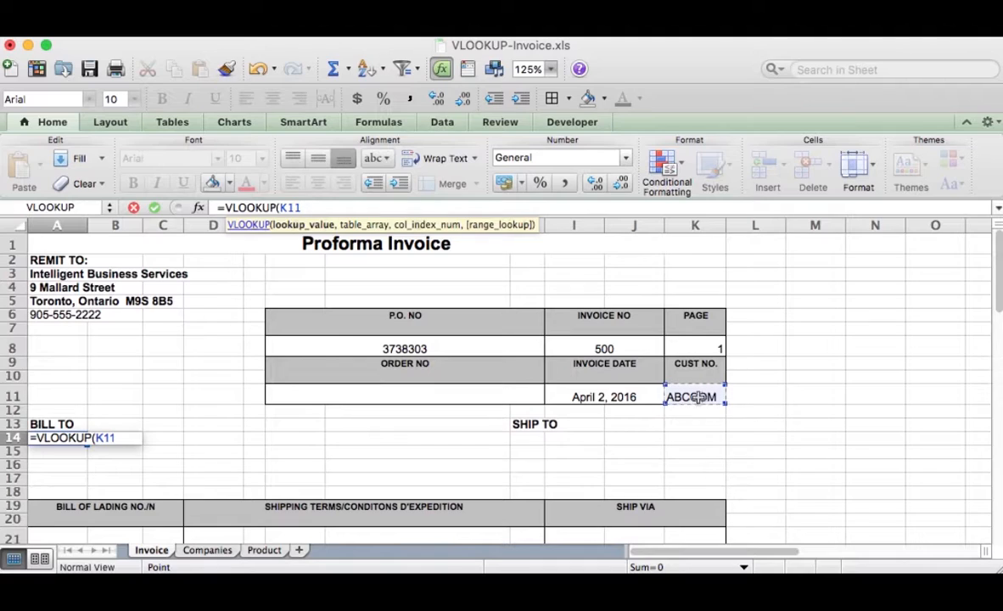
Step: Make the K11 lookup reference in the A14 formula absolute, as $K$11
left_click(302, 207)
key("super+t")
key("super+t")
key("super+t")
key("super+t")
key("super+t")
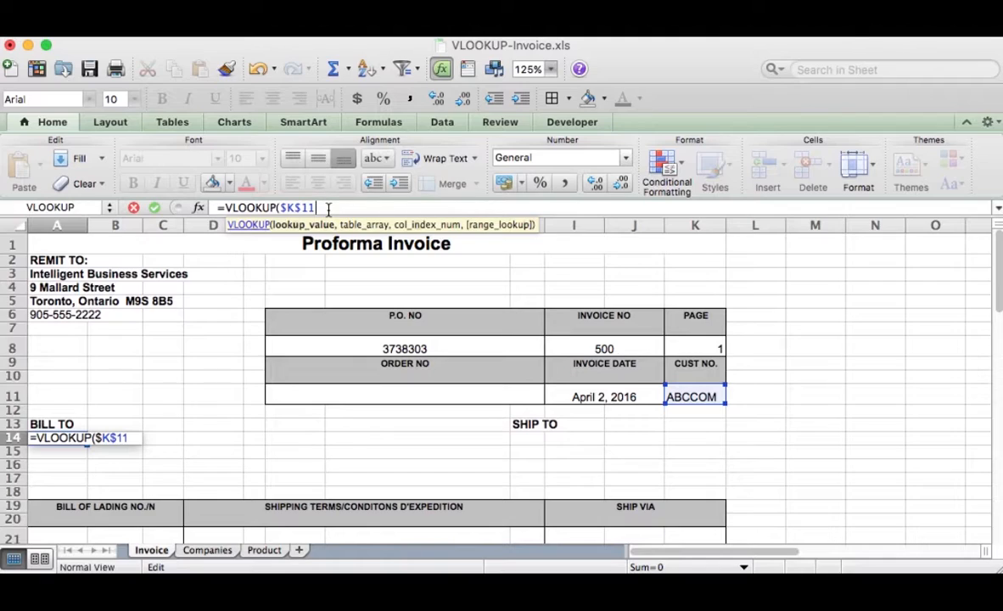
Step: Complete the A14 VLOOKUP formula with the named range Company as table, column index 2 and FALSE for an exact match
type(",")
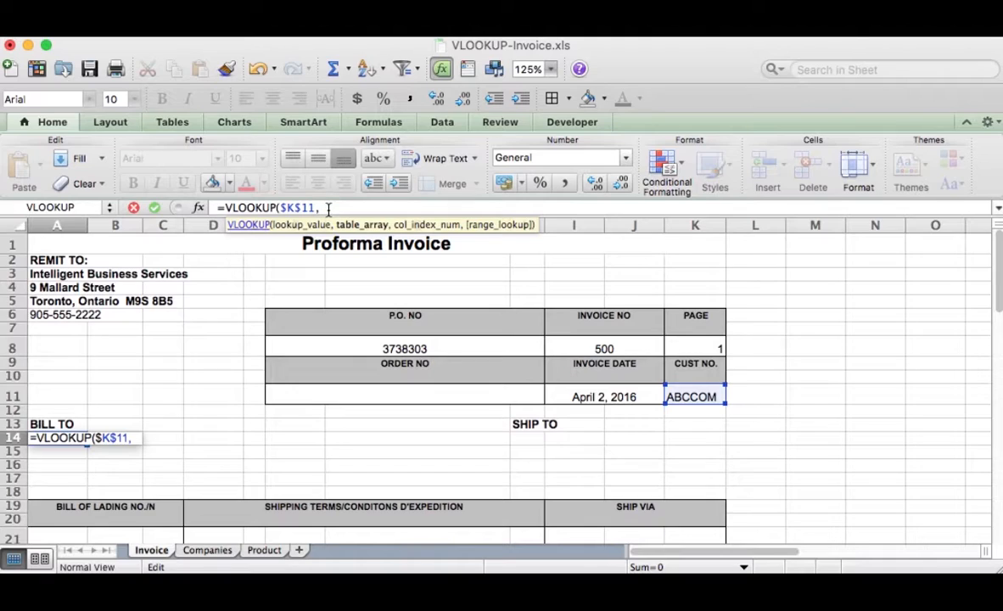
type("Co")
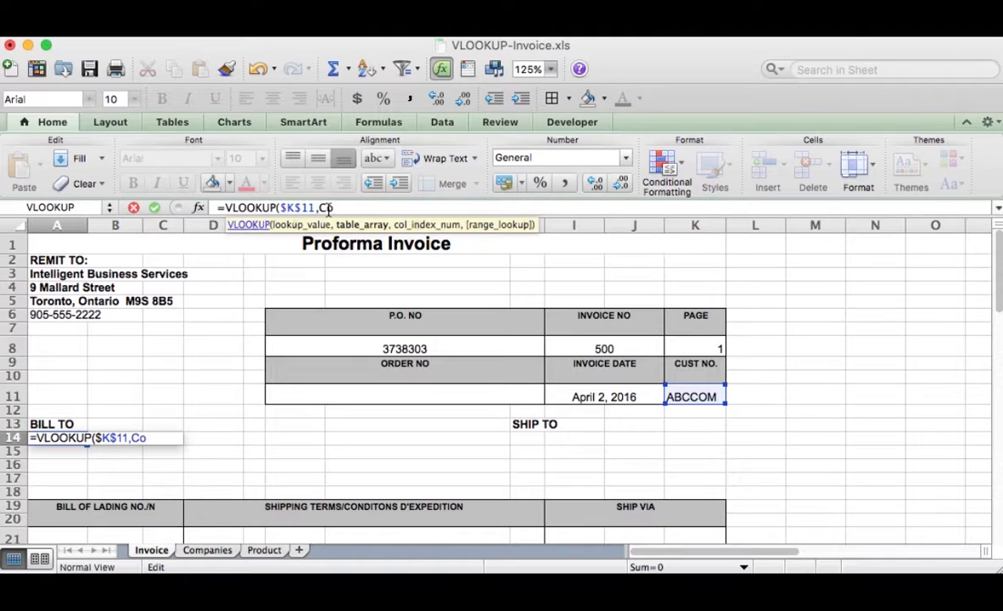
type("mpany")
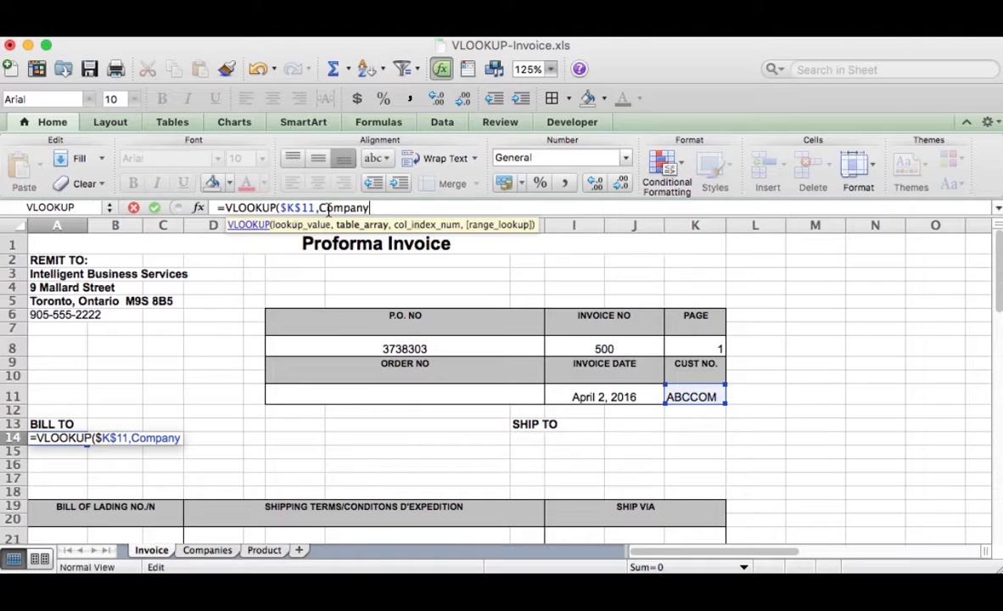
type(",")
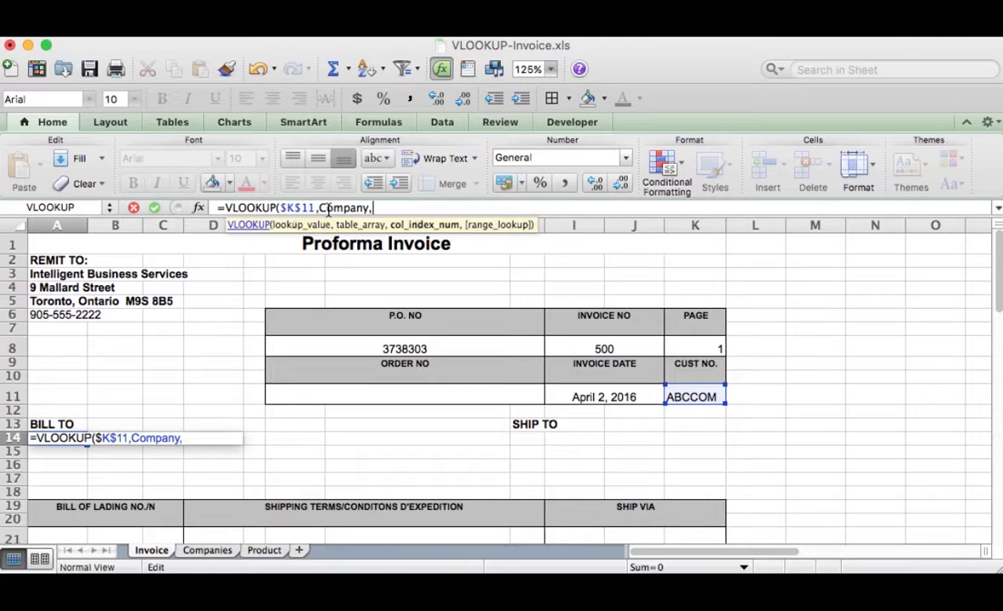
type("2,FALSE")
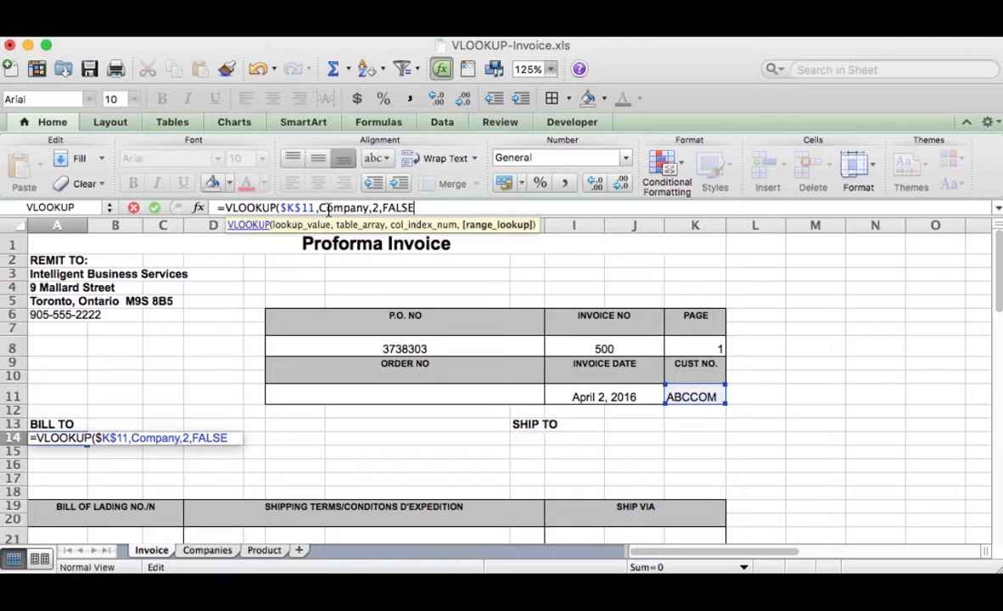
type(")")
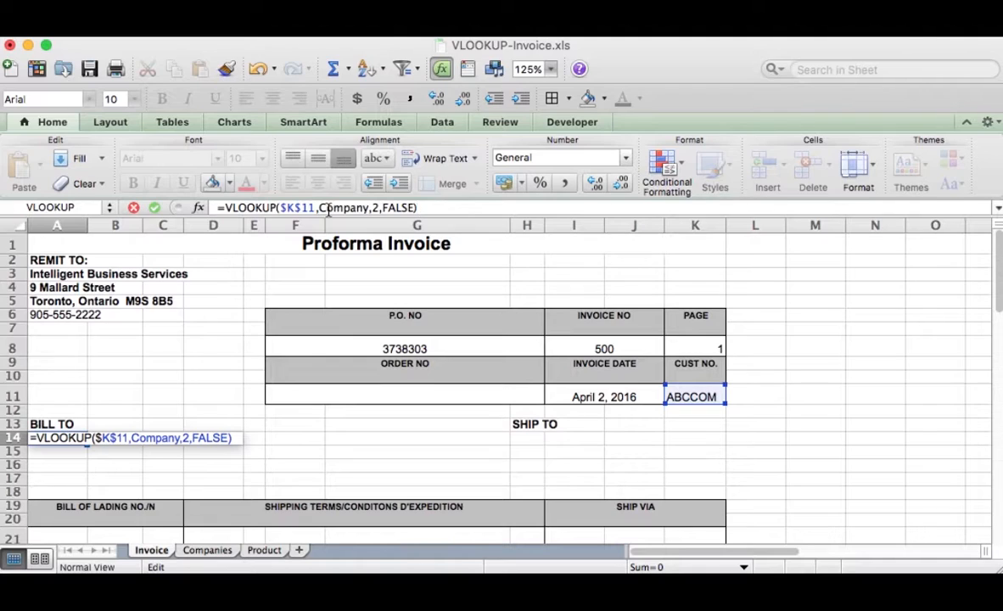
key("Return")
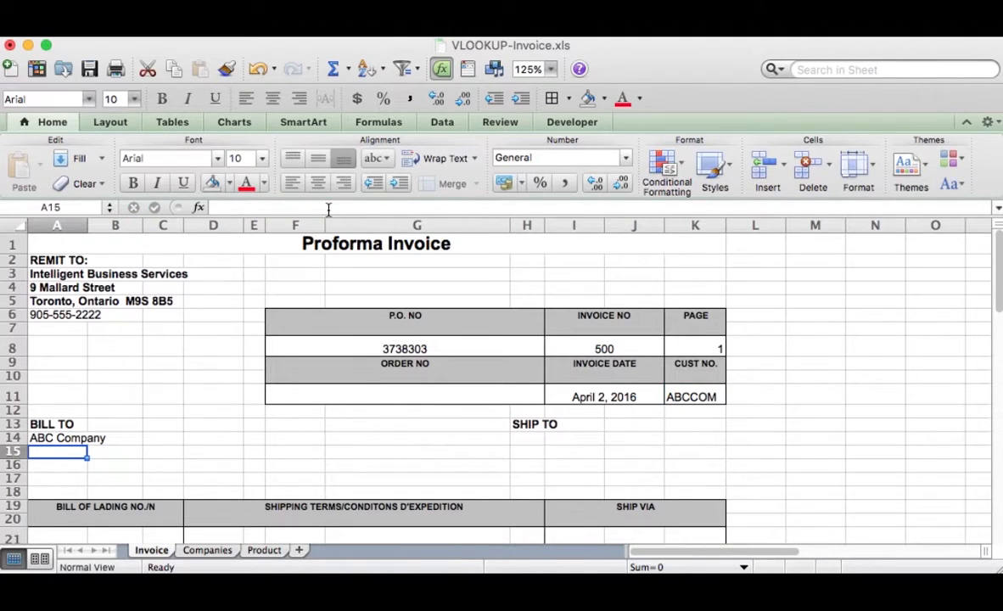
Step: Fill the A14 lookup formula down into A15 and set its column index to 3
left_click_drag(49, 439, 53, 454)
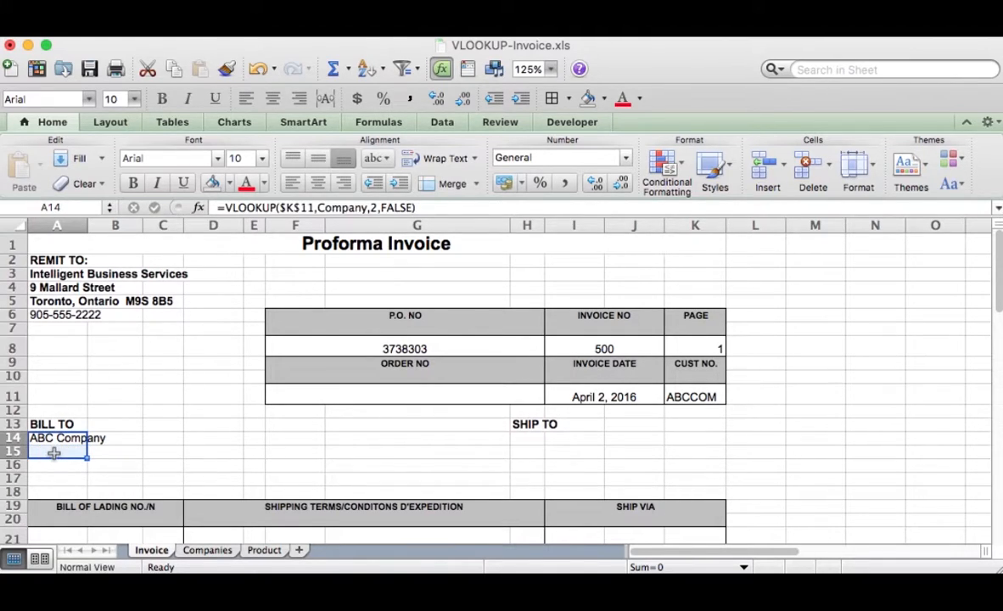
key("ctrl+d")
left_click(53, 451)
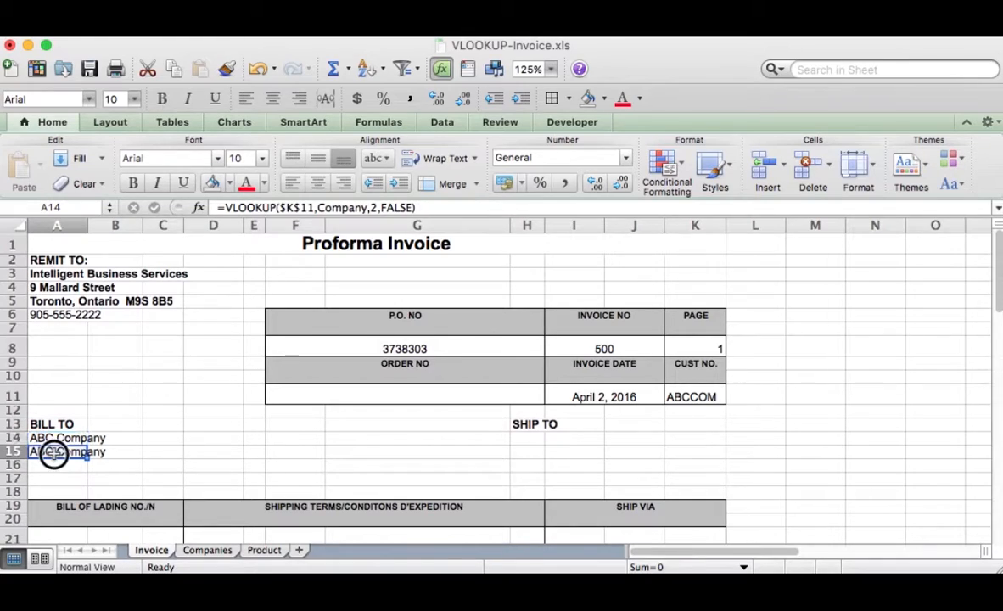
left_click(373, 209)
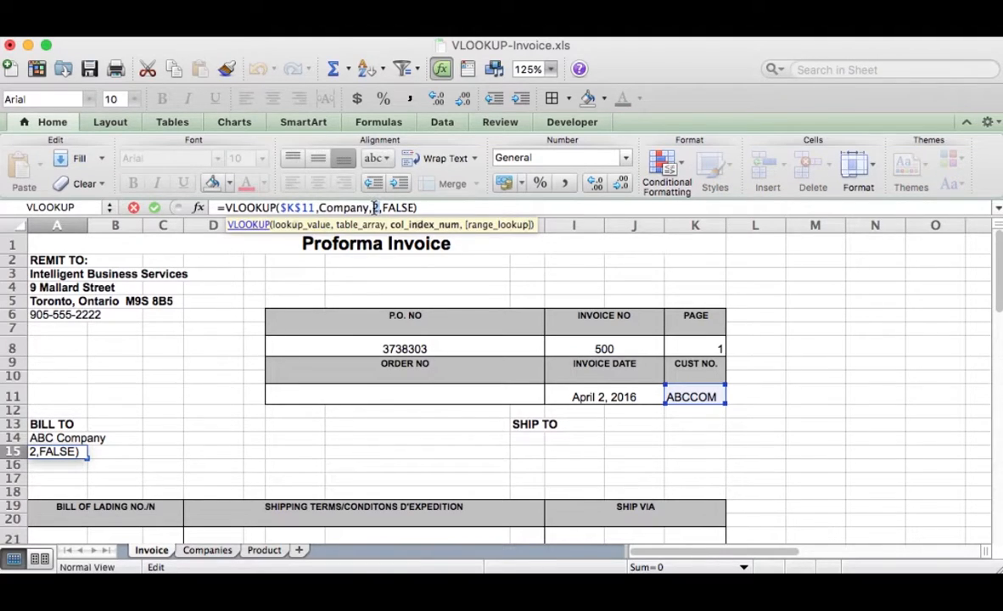
key("BackSpace")
type("3")
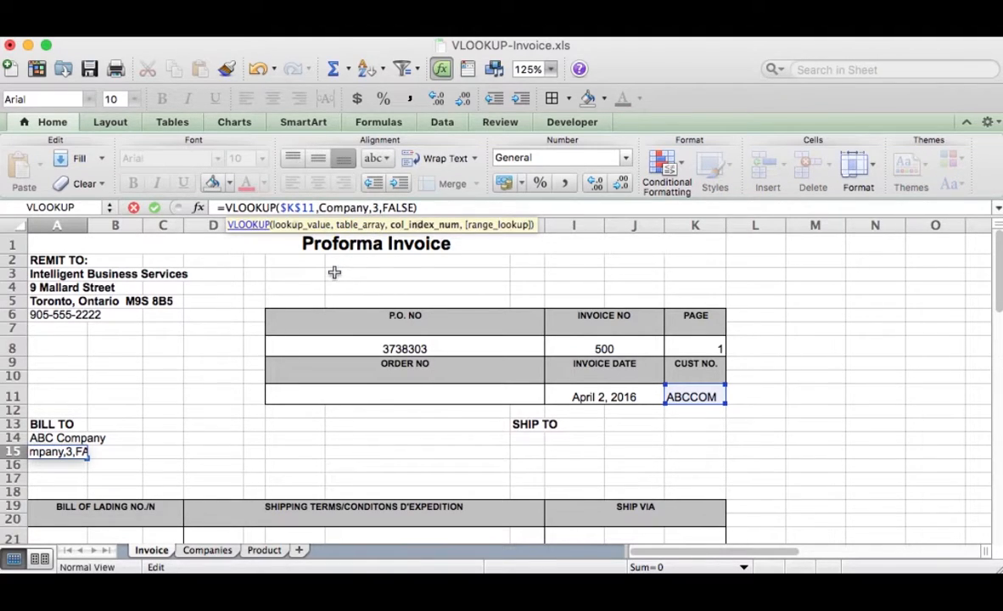
key("Return")
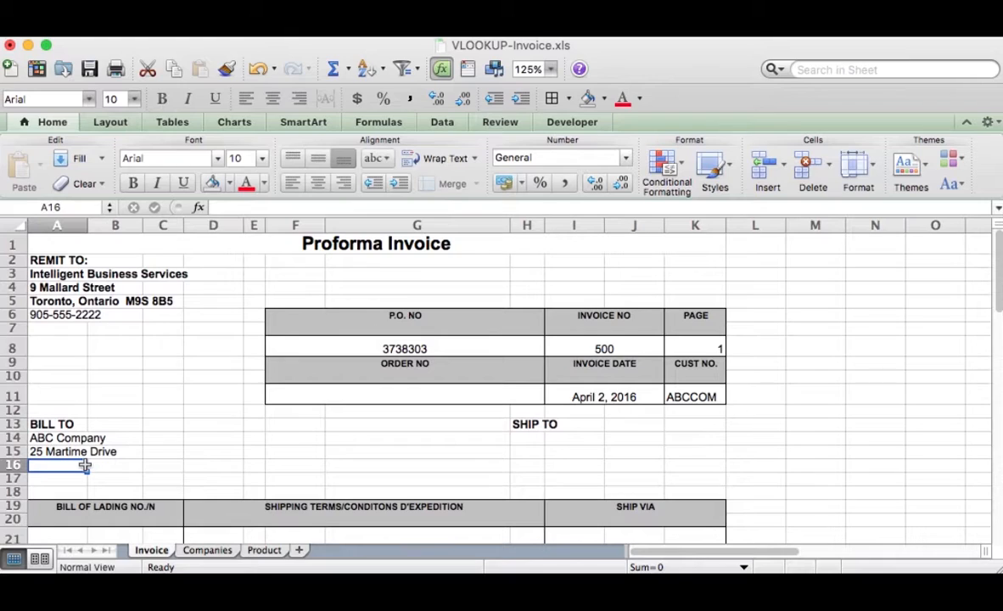
Step: Fill the A15 lookup formula down into A16 and set its column index to 4
type("=")
key("BackSpace")
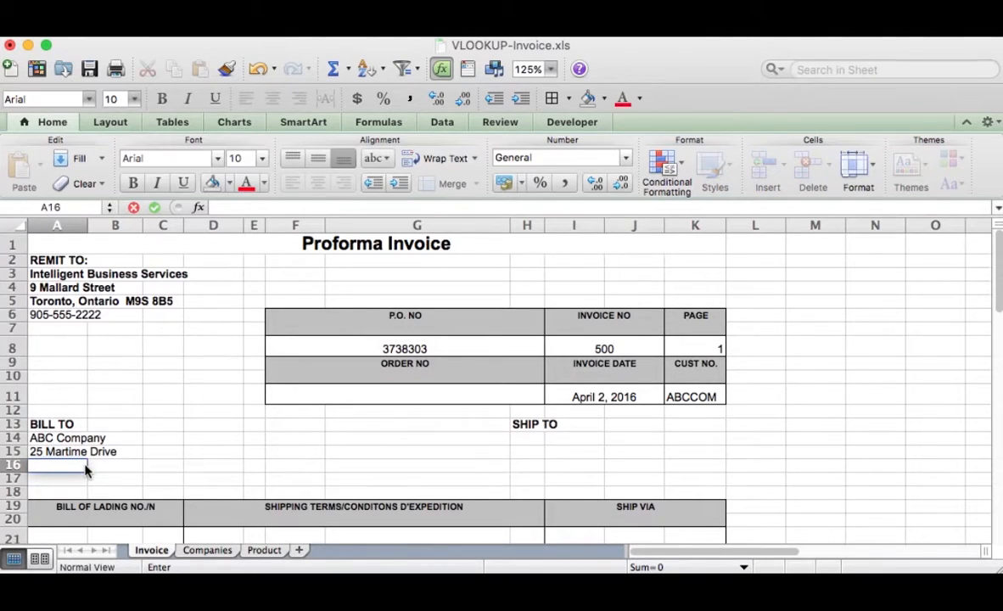
left_click_drag(76, 450, 74, 459)
left_click(68, 465)
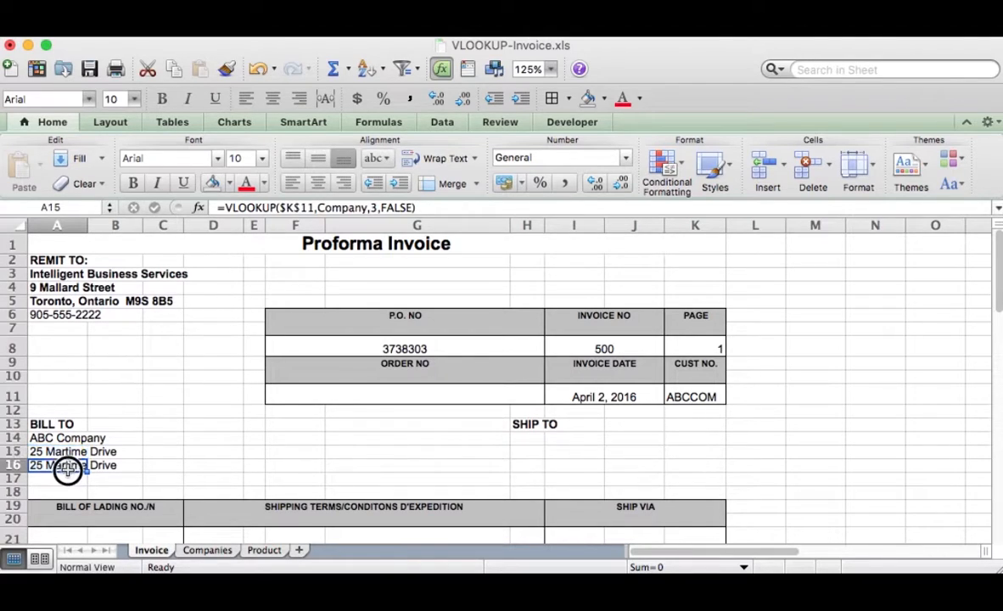
left_click(371, 207)
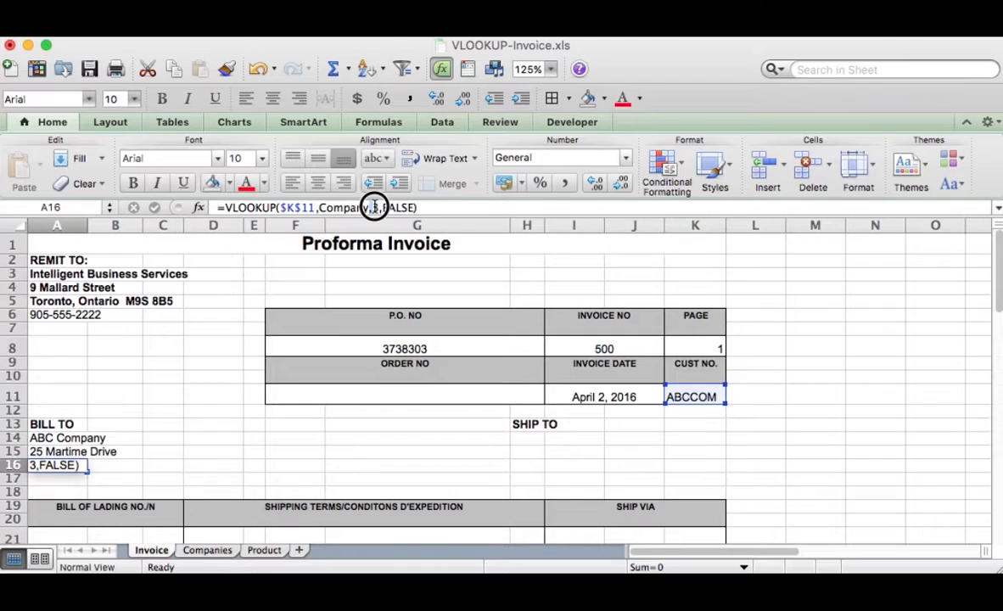
left_click_drag(375, 207, 378, 207)
type("4")
Step: Extend the A16 formula with &", "& and a copy of its VLOOKUP that uses column index 5
left_click(413, 207)
type("&")
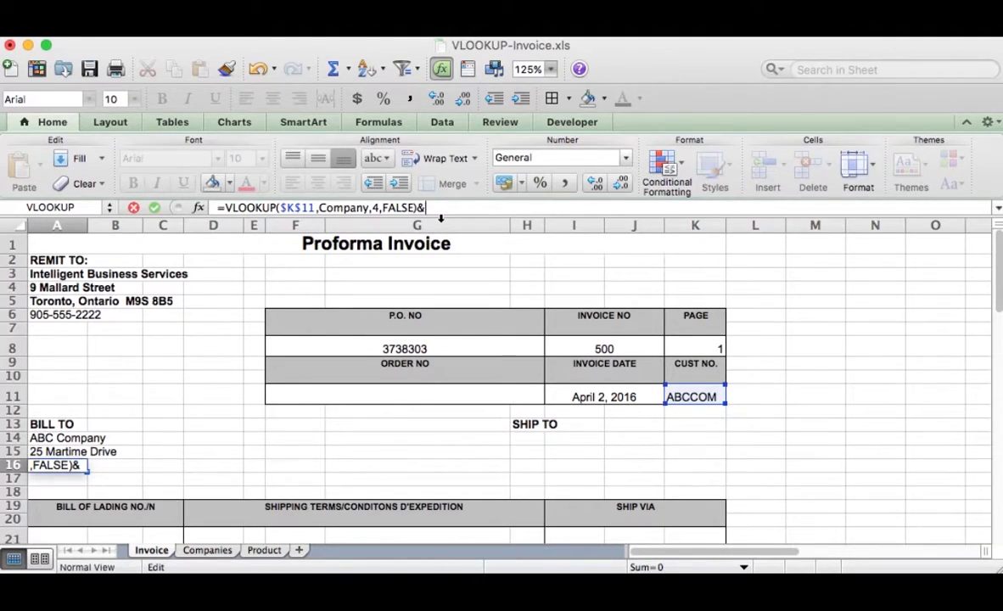
type("\", \"&")
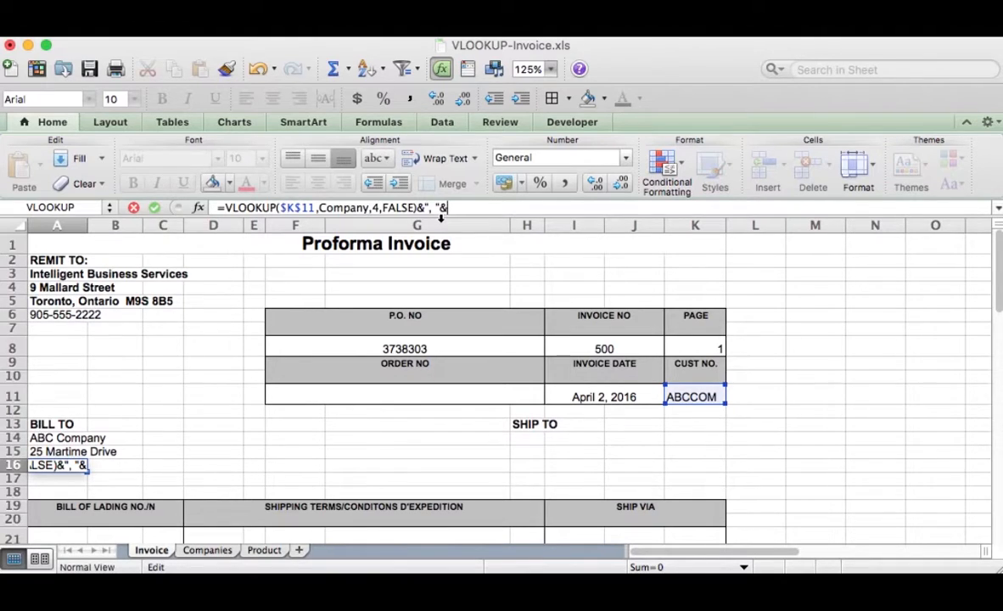
left_click_drag(416, 208, 226, 211)
key("super+c")
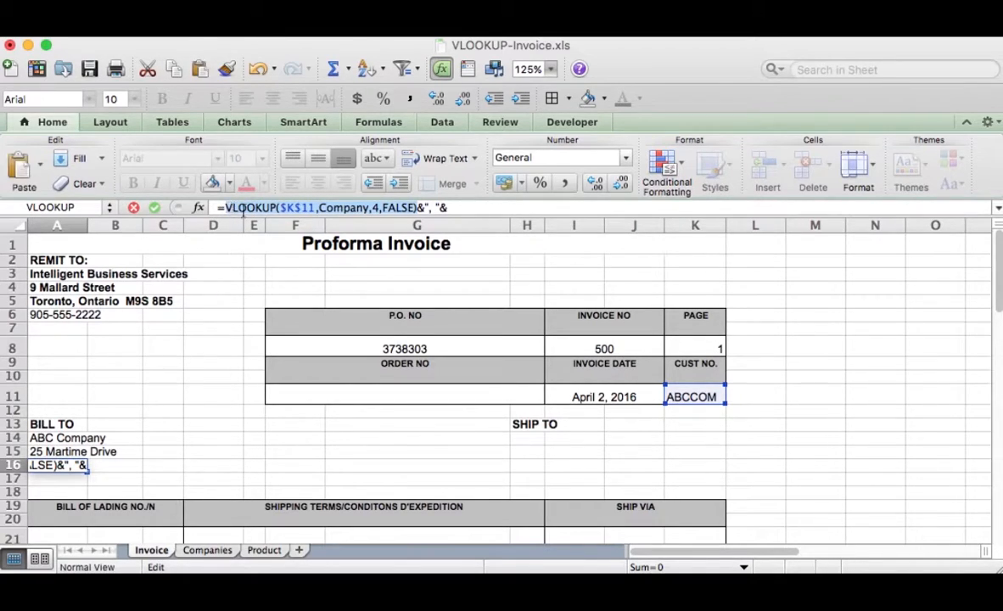
left_click(460, 211)
key("super+v")
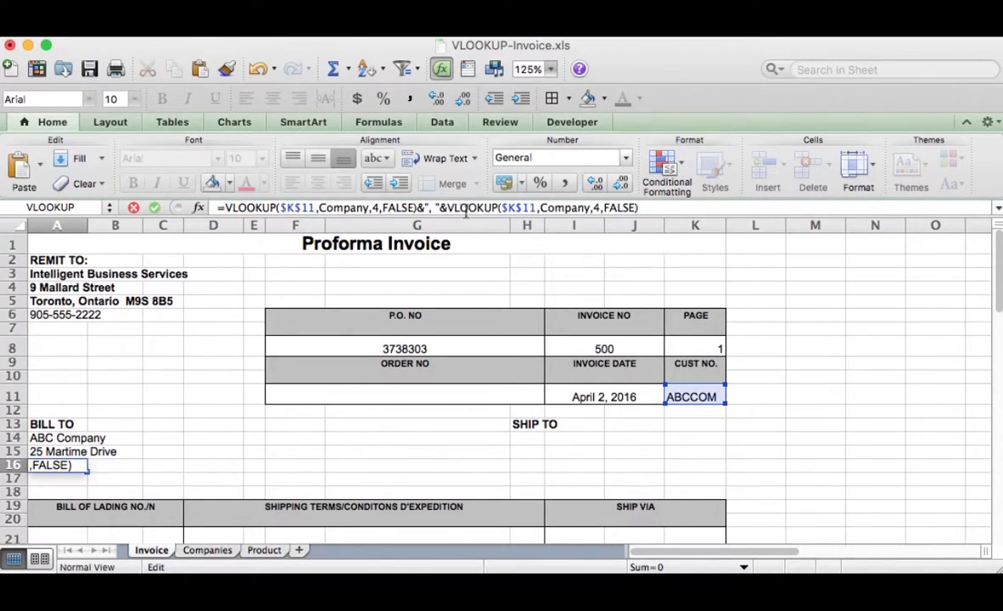
left_click(593, 208)
left_click(598, 209)
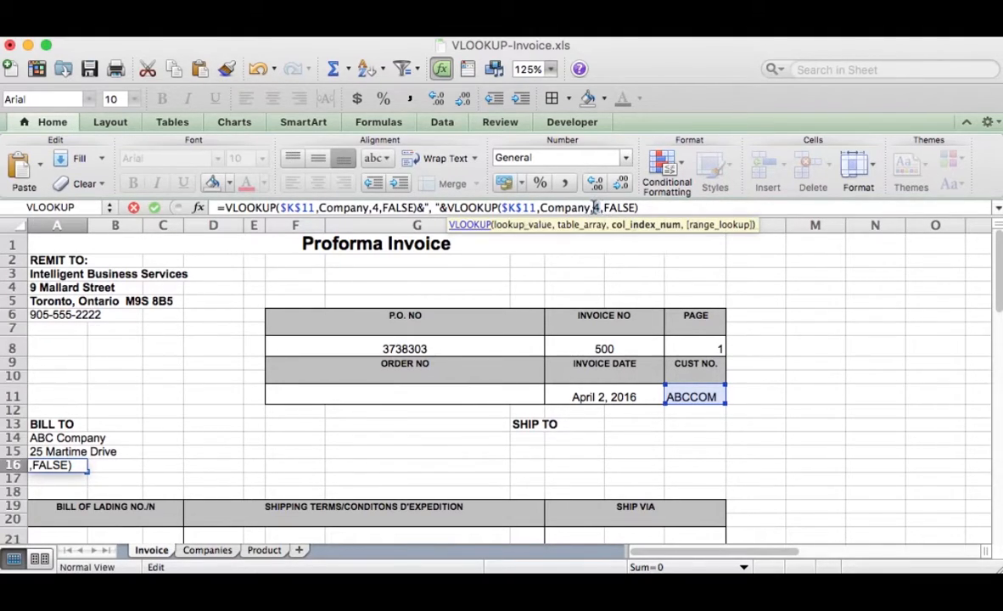
type("5")
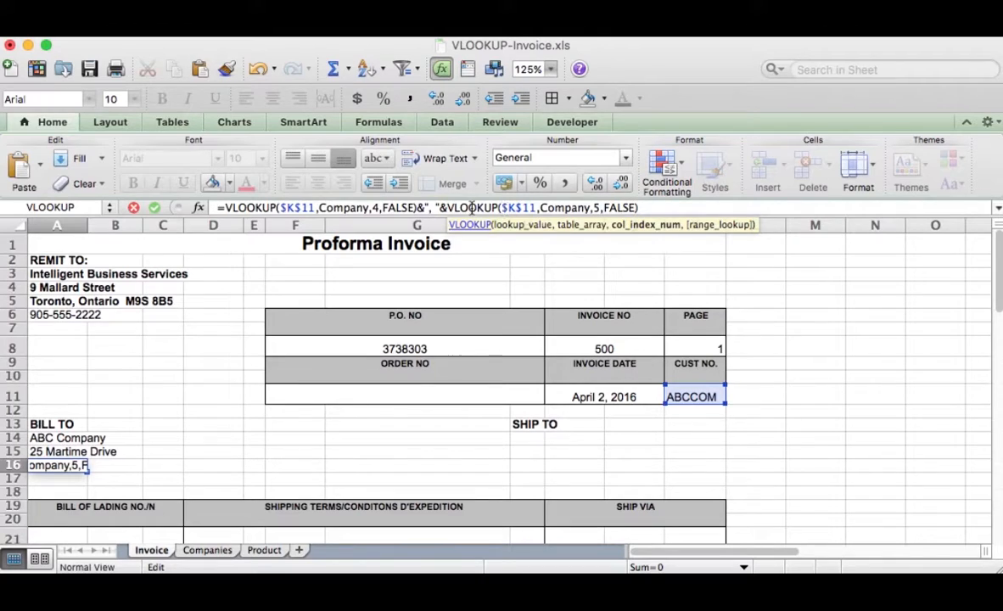
Step: Append two spaces in quotes and a third copy of the VLOOKUP with column index 6 to the A16 formula
left_click(640, 208)
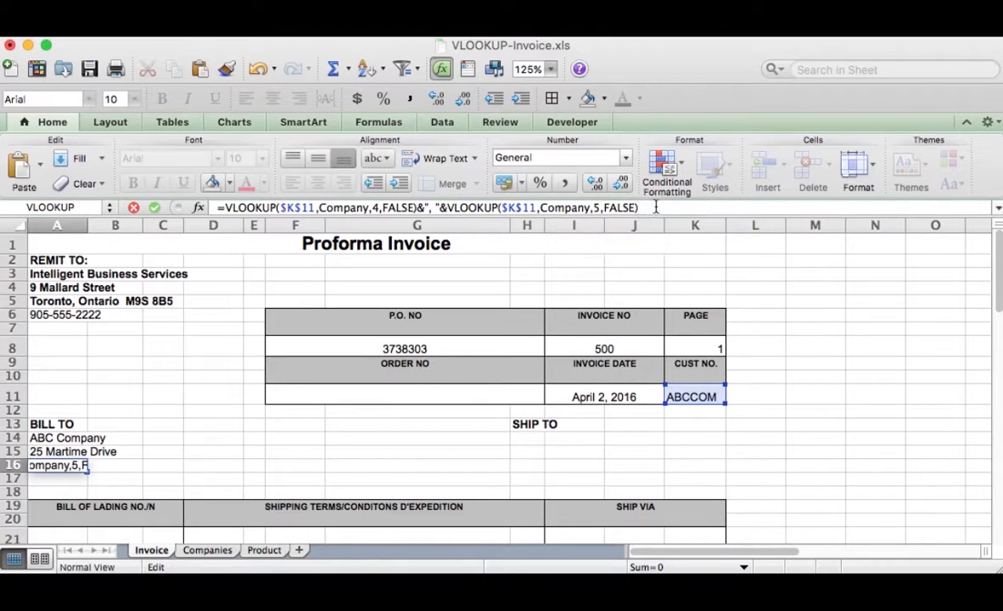
type("&\" \"")
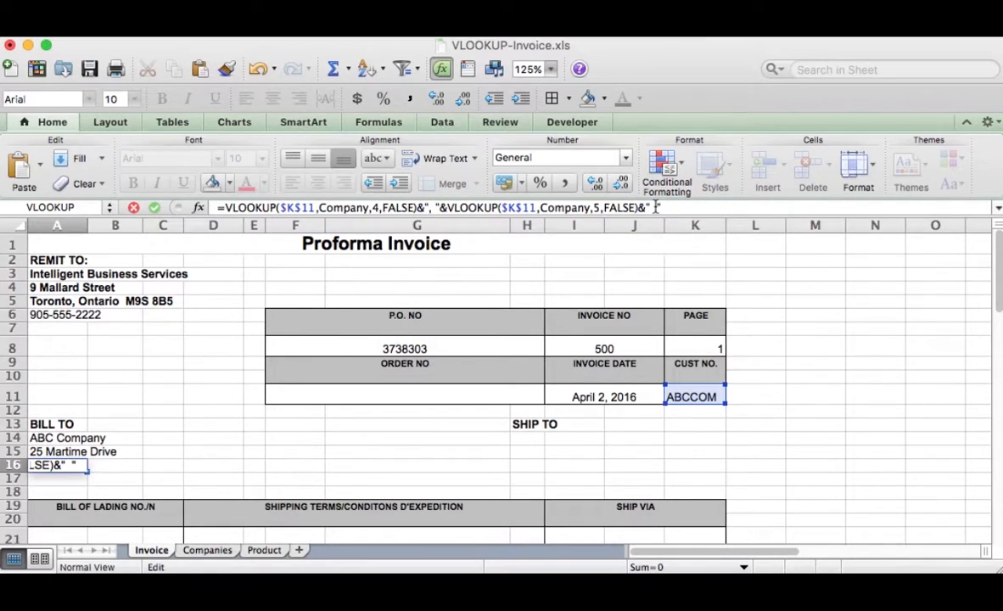
type("&")
key("super+v")
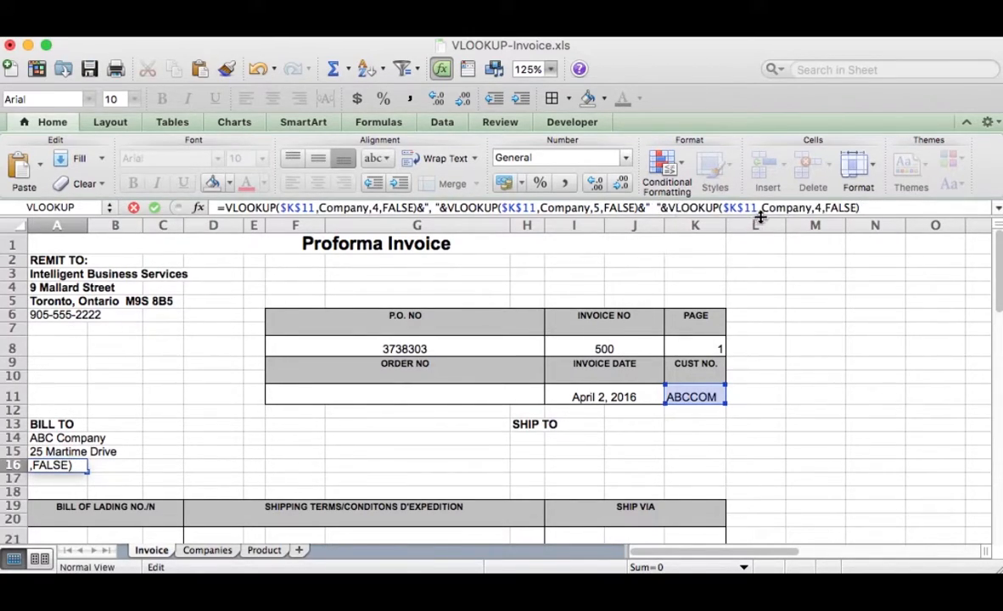
left_click(819, 208)
key("BackSpace")
type("6")
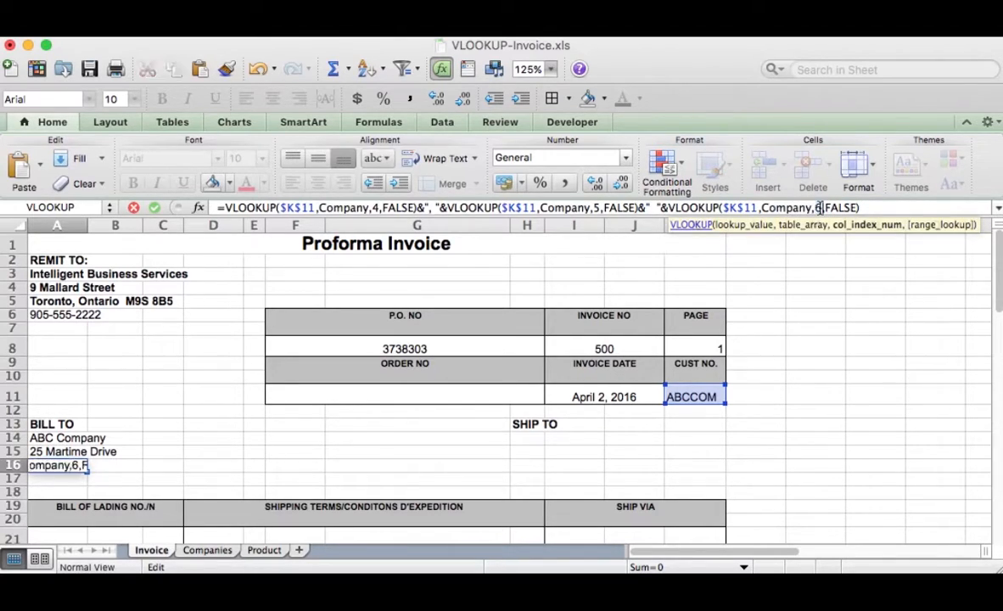
key("Return")
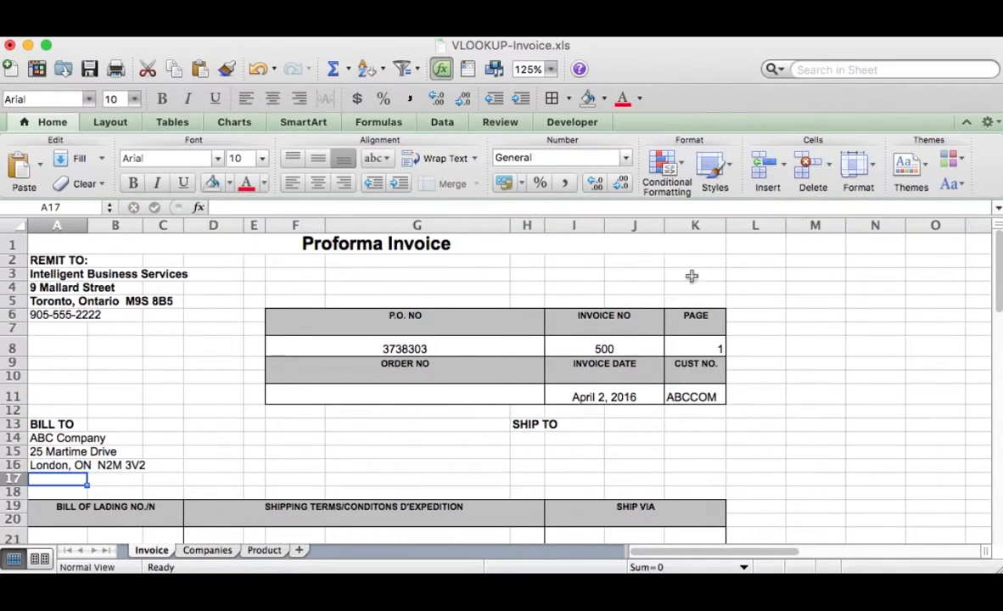
Step: Replace the customer number in K11 with DEF Company's customer number
left_click(56, 438)
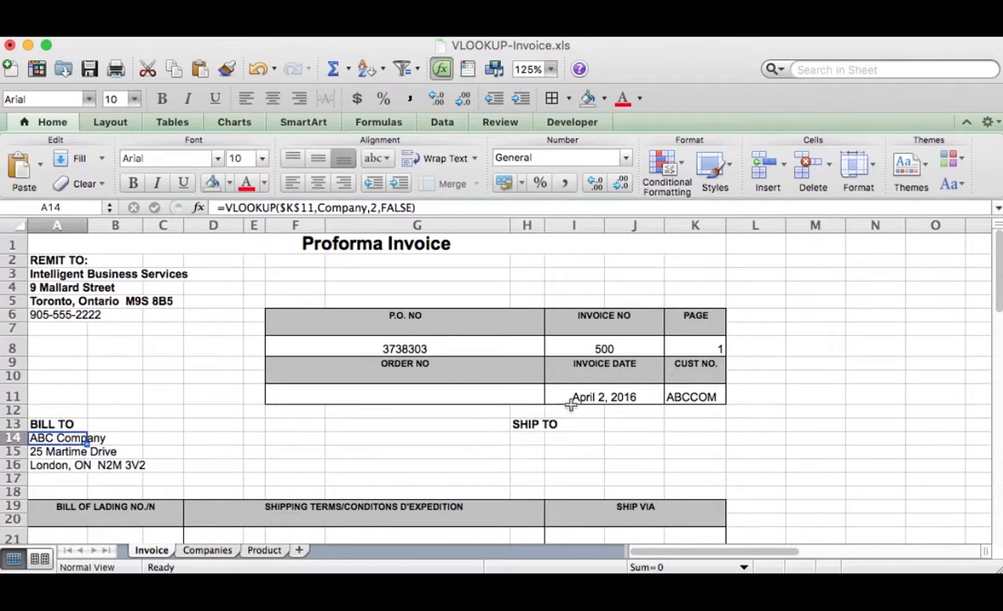
left_click(694, 397)
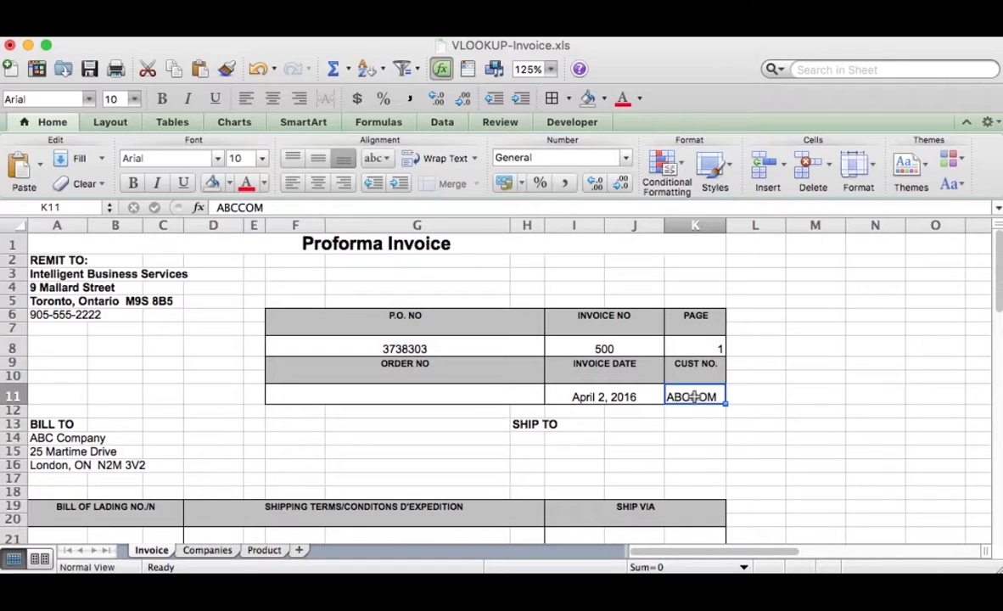
type("D")
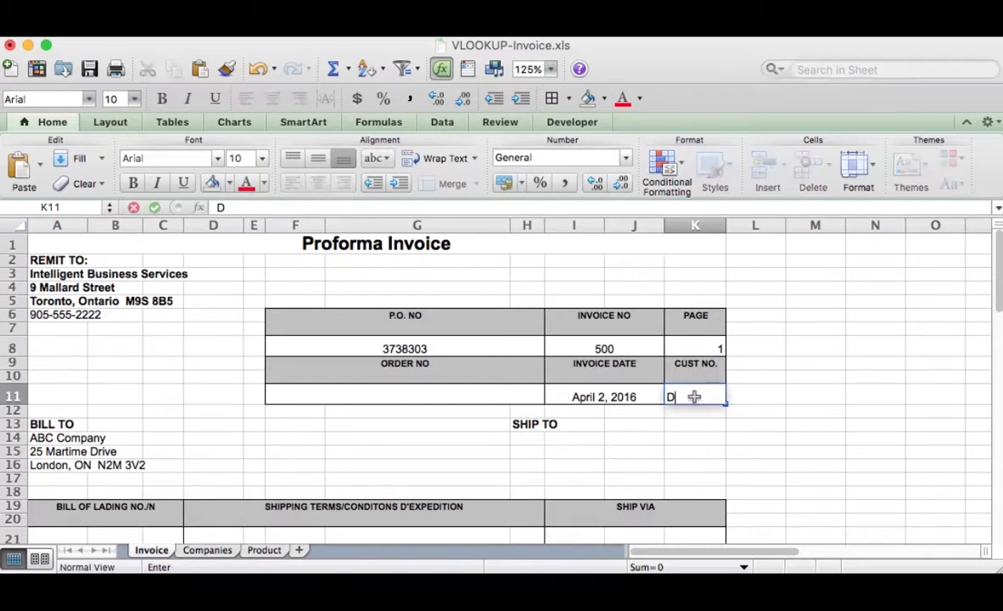
type("EFCOM")
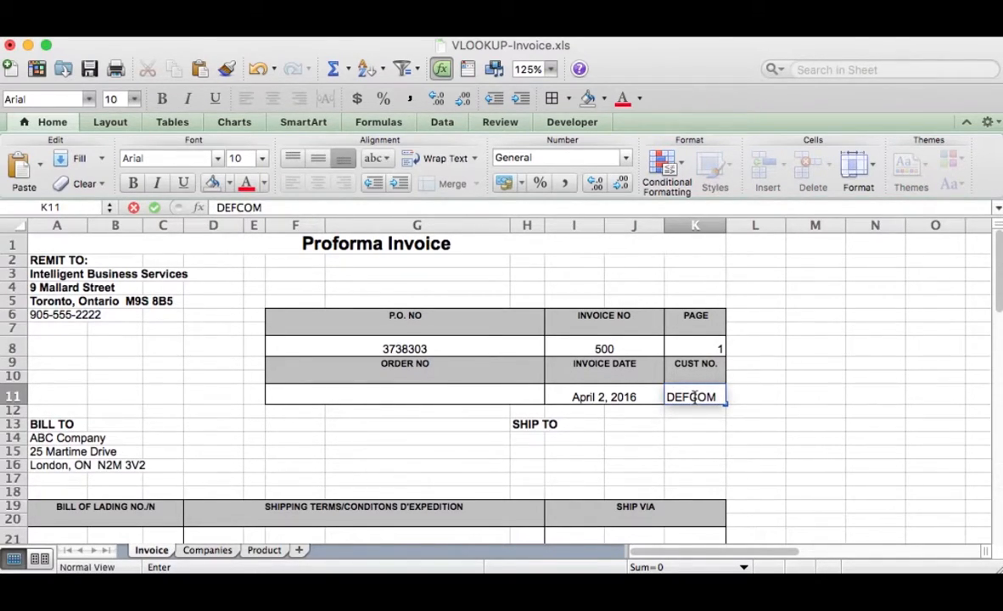
key("Return")
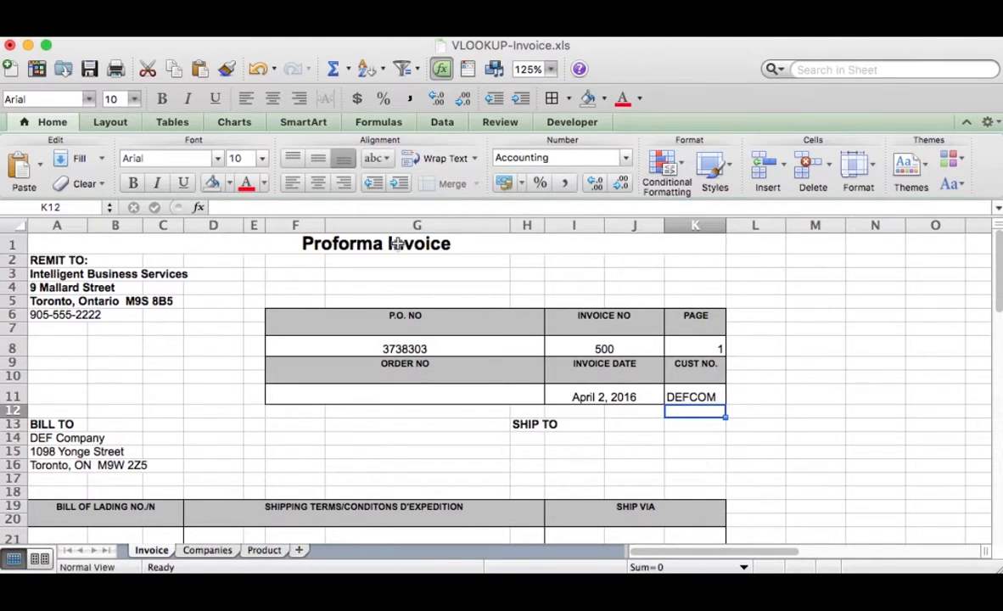
Step: Review the product list on the Product sheet and return to A24 under PRODUCT CODE on the Invoice sheet
scroll(398, 421, "down", 5)
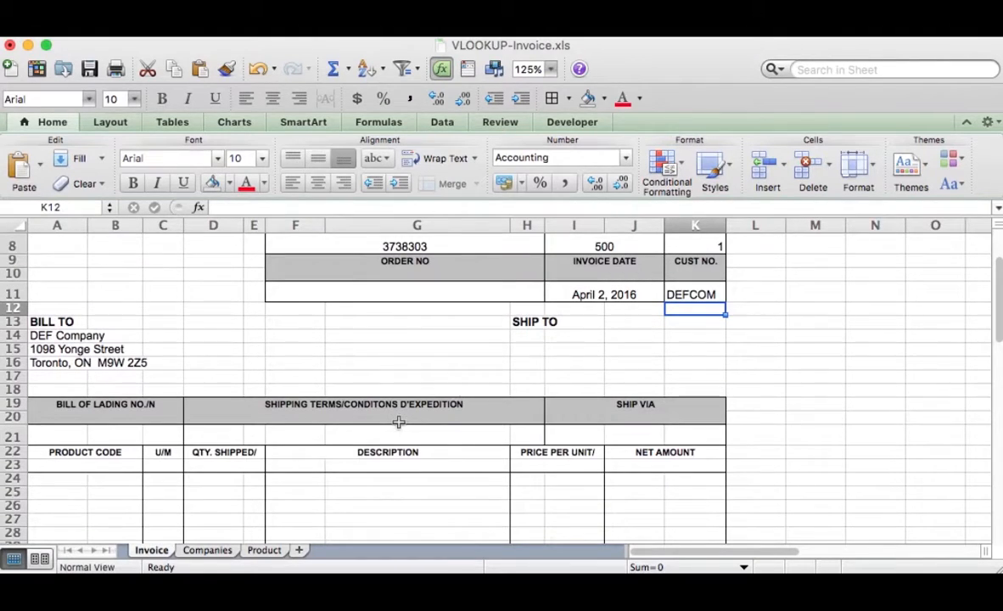
left_click(49, 482)
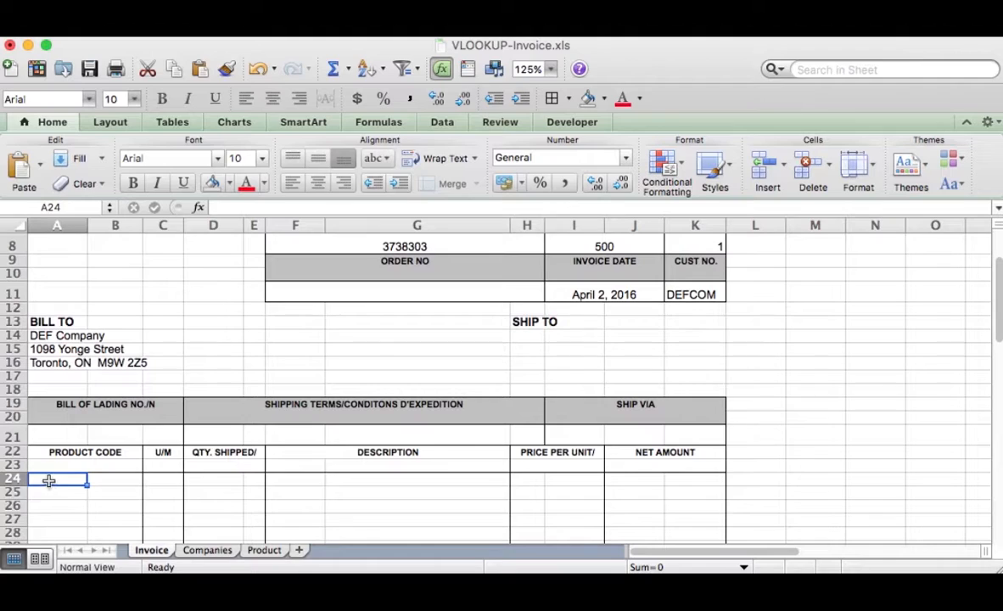
left_click(251, 551)
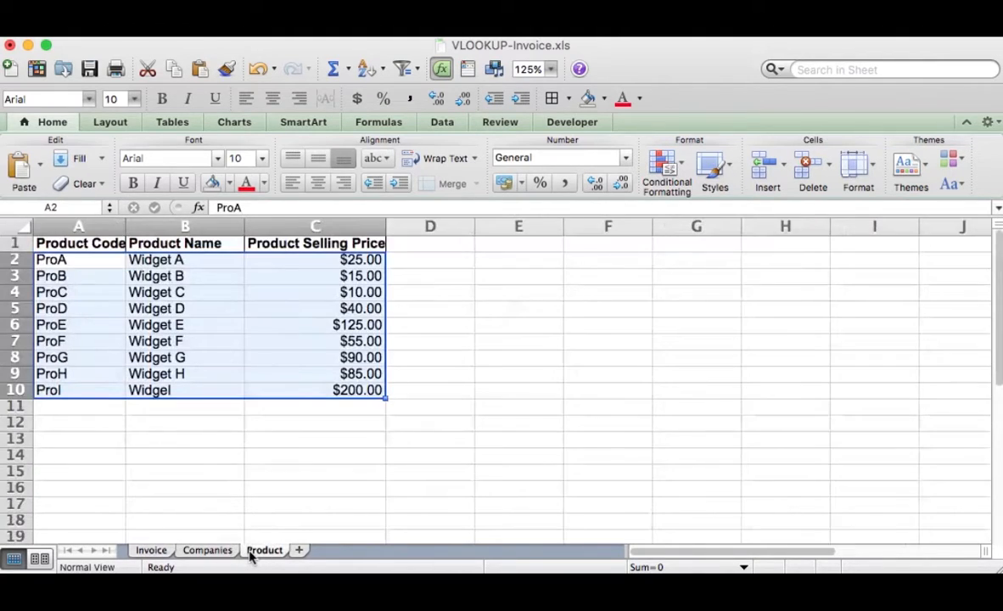
left_click(144, 552)
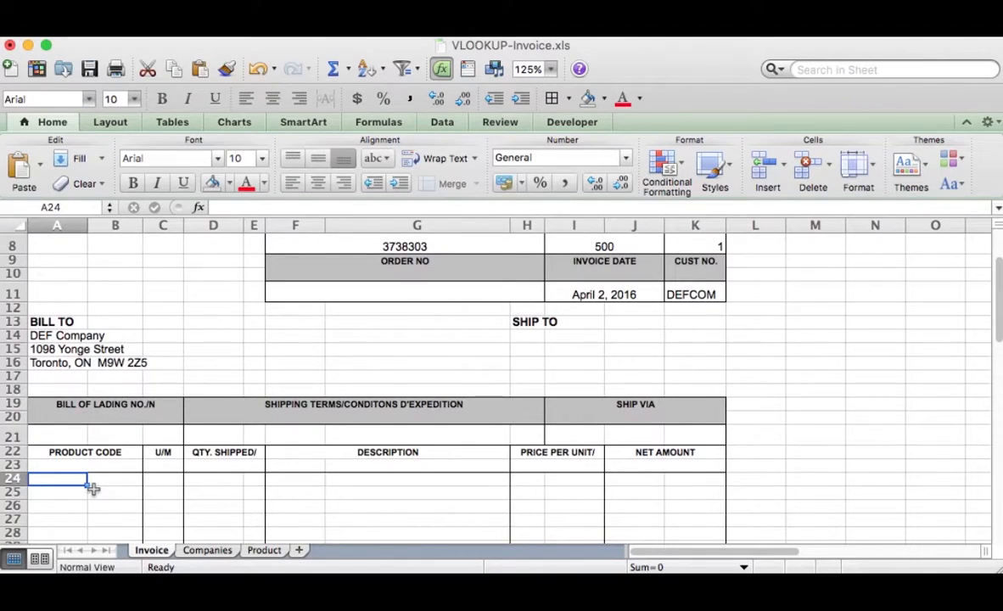
type("ProA")
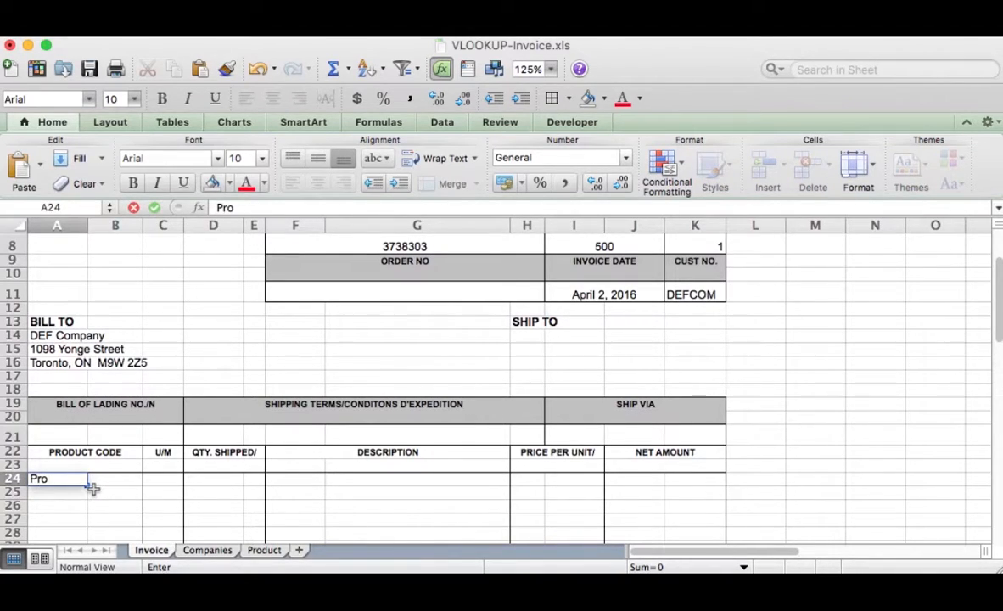
key("Tab")
key("Tab")
key("Tab")
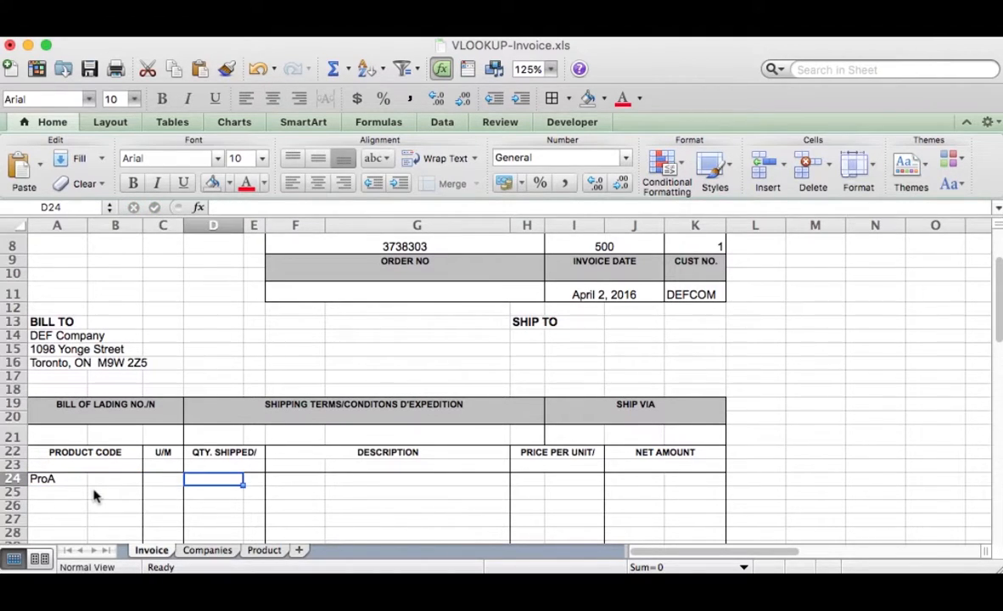
type("10")
key("Tab")
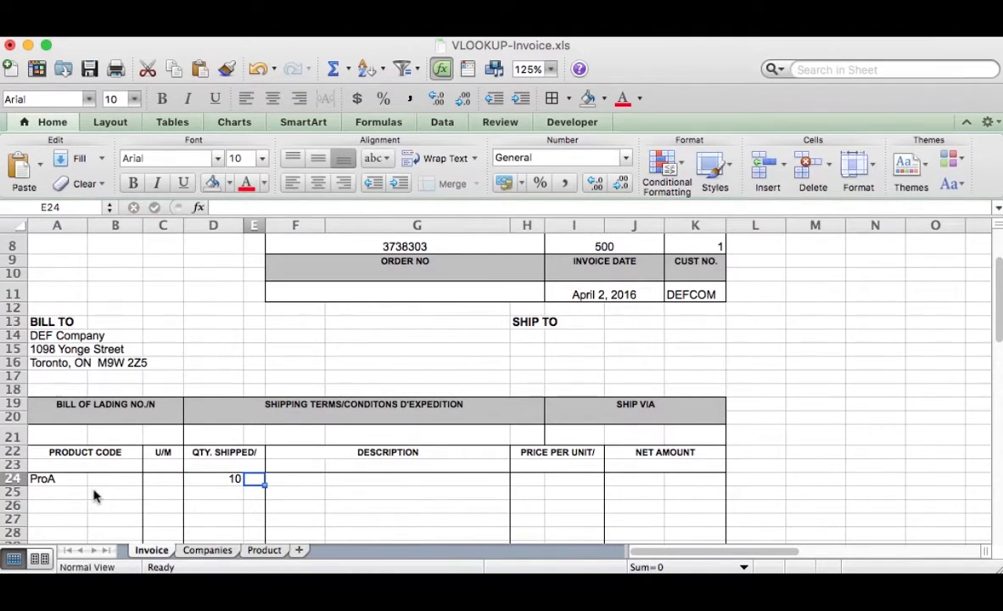
key("Tab")
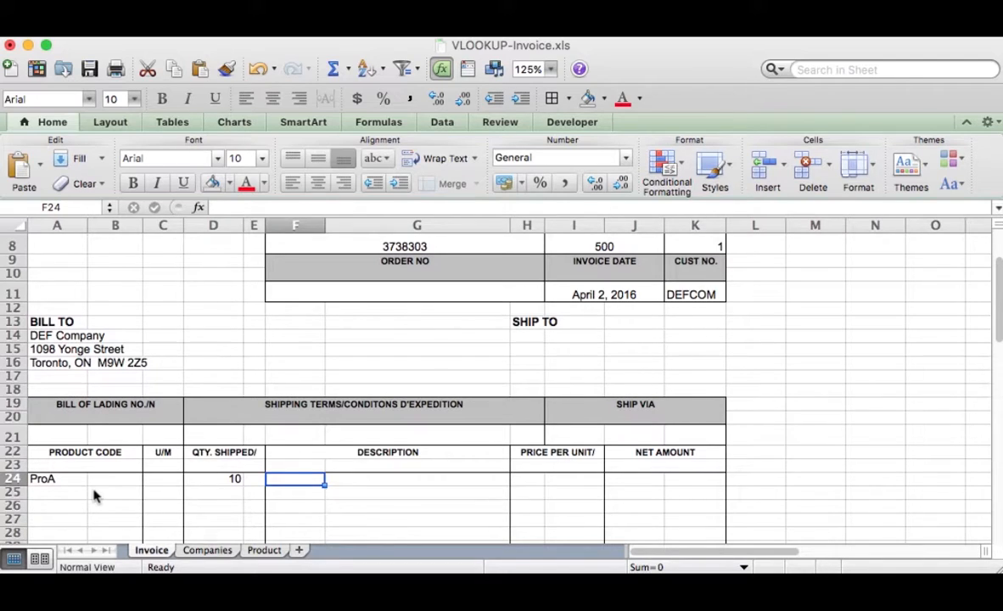
left_click(43, 480)
key("BackSpace")
left_click(216, 480)
key("BackSpace")
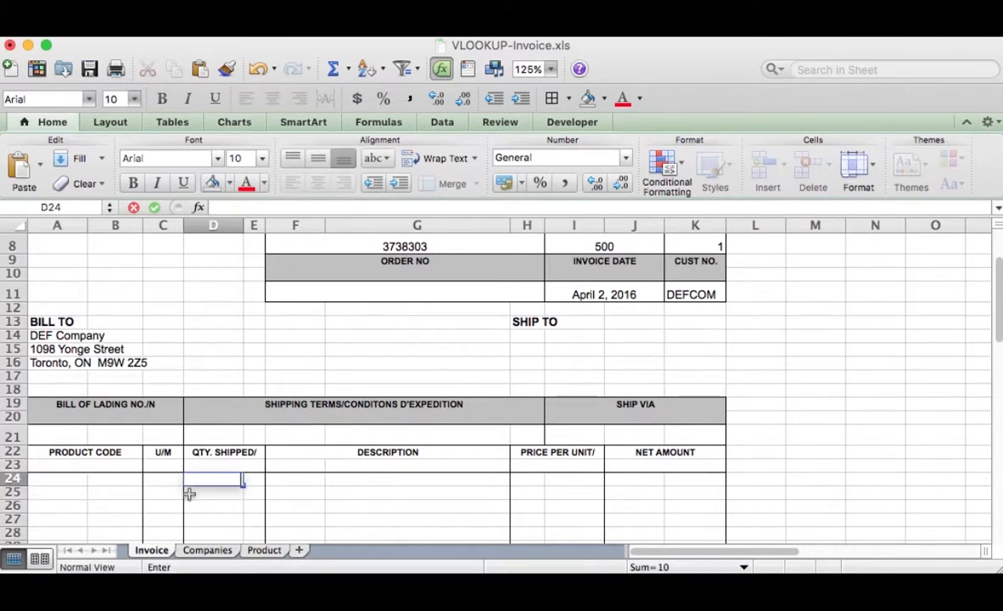
left_click(53, 481)
type("P")
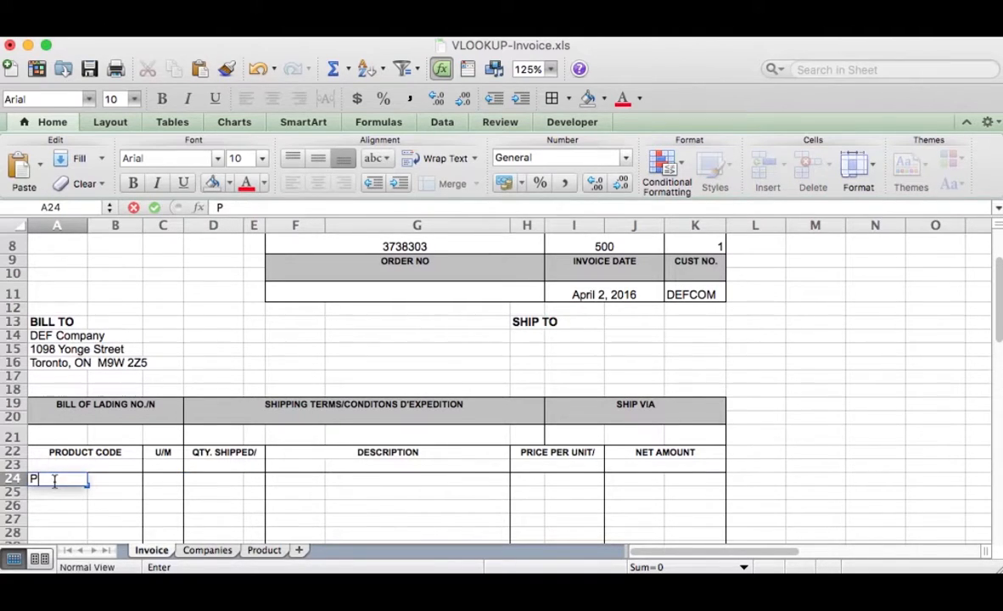
type("roA")
key("Tab")
key("Tab")
key("Tab")
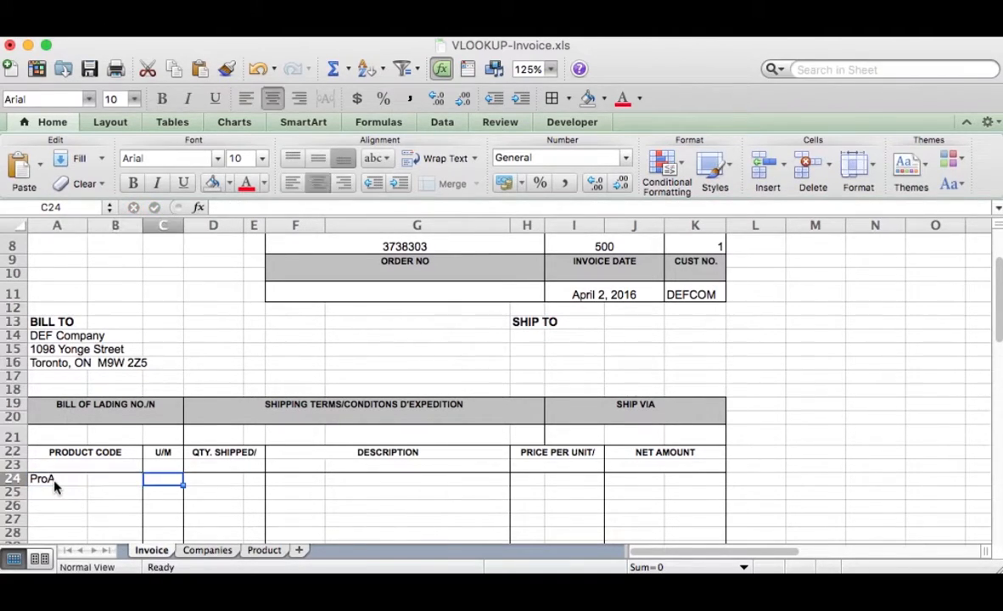
type("10")
key("Tab")
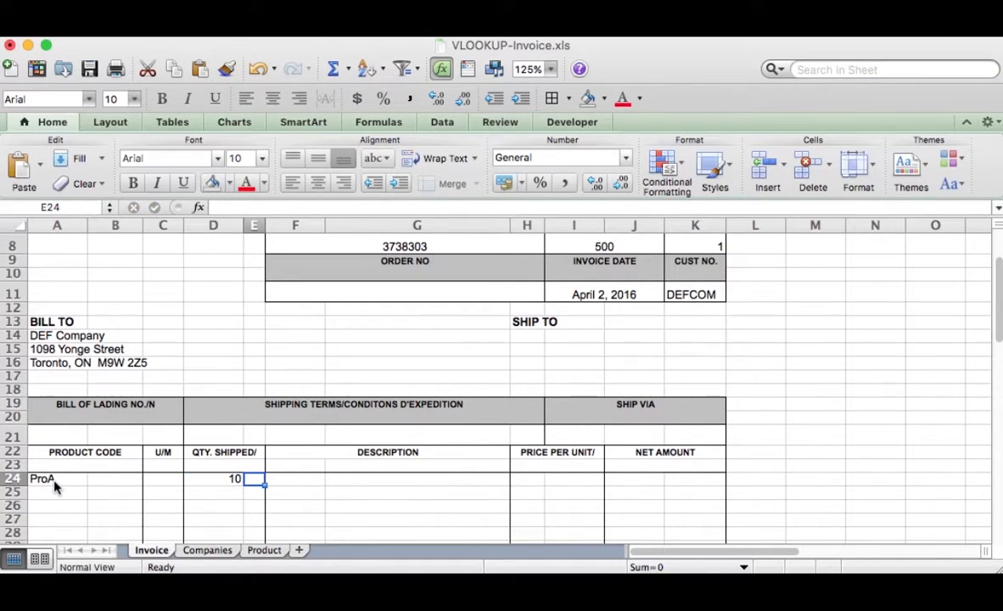
key("Tab")
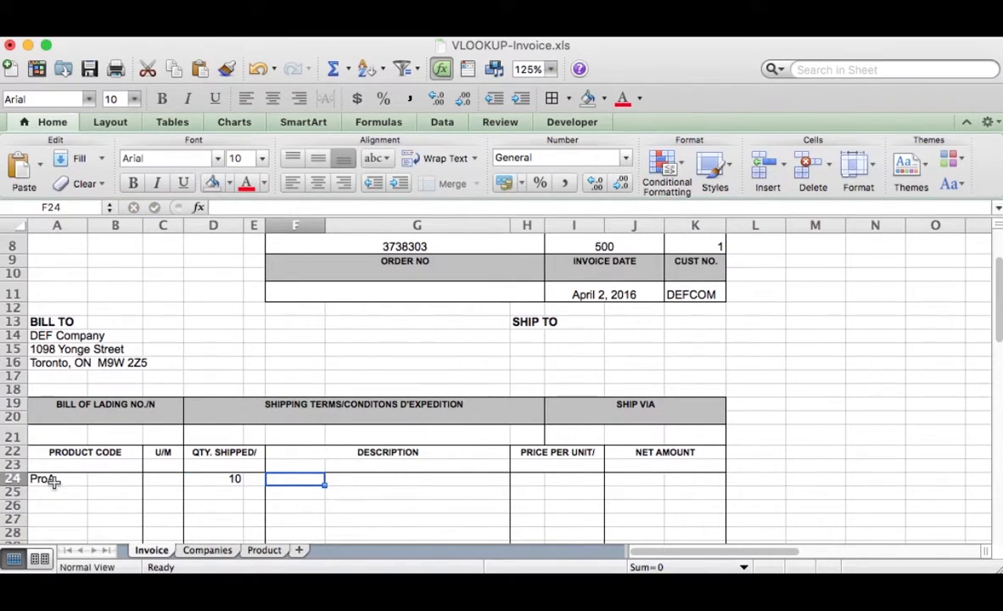
left_click(53, 480)
key("BackSpace")
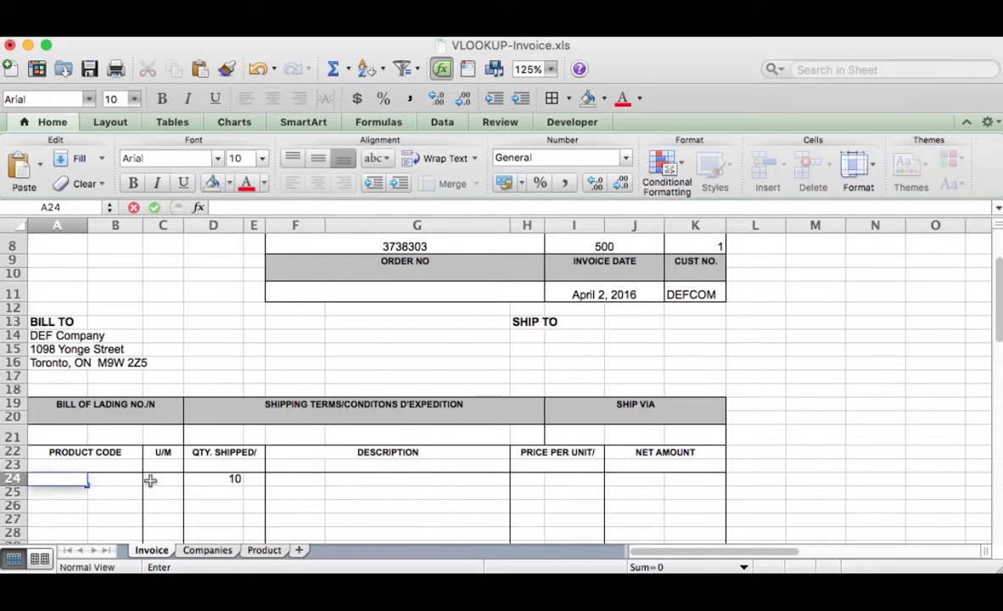
left_click(224, 480)
key("BackSpace")
Step: Enter product code ProA in A25 and a quantity shipped of 10 in D25
left_click(67, 493)
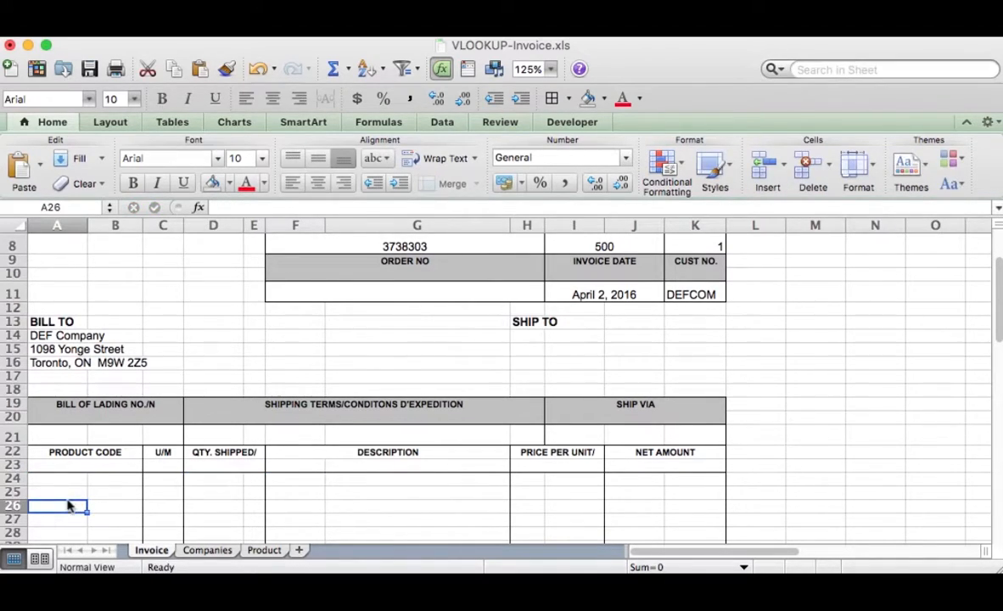
type("Prob")
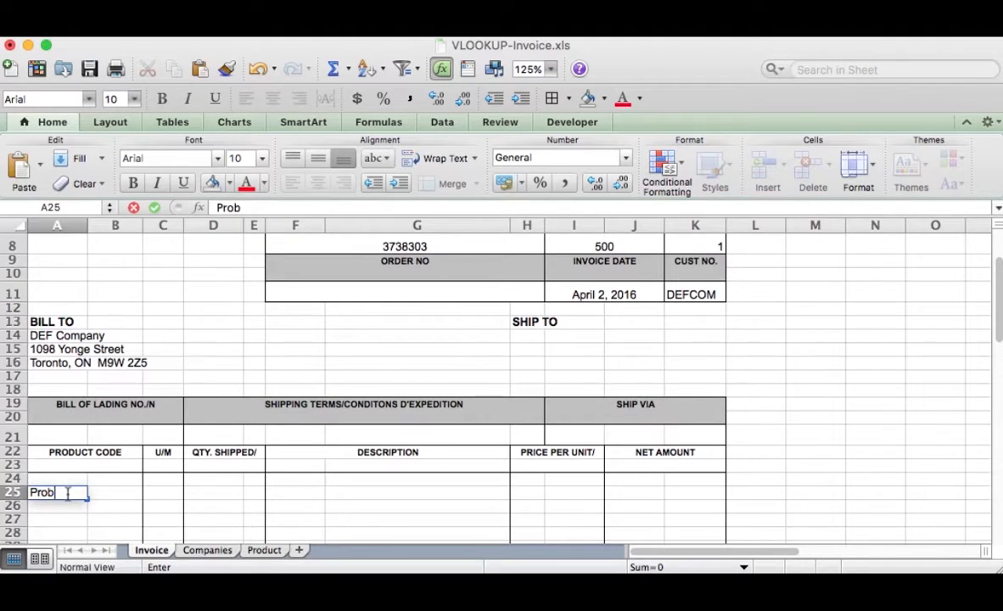
key("BackSpace")
type("A")
key("Tab")
key("Tab")
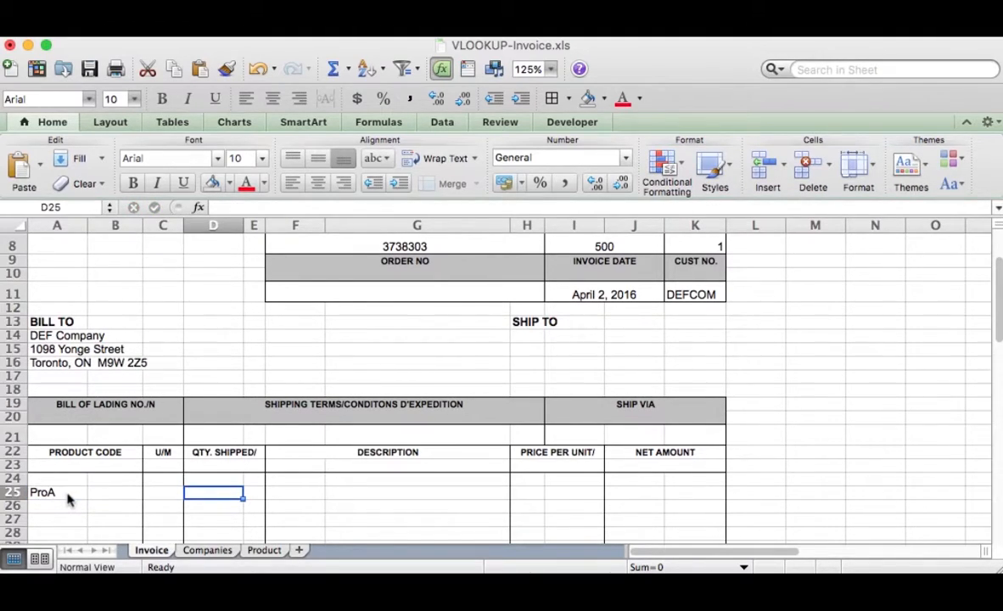
type("10")
key("Tab")
key("Tab")
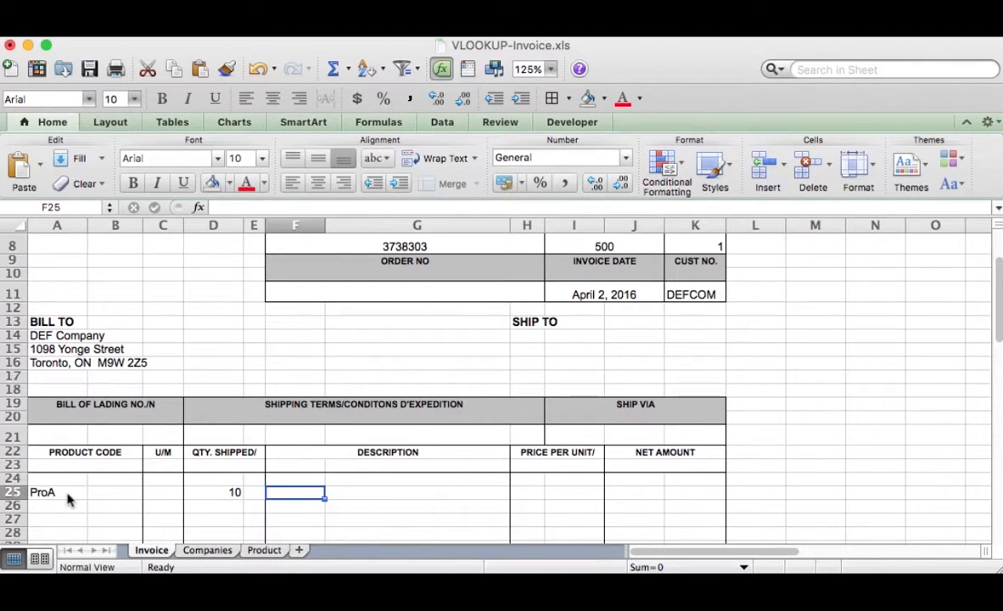
Step: Fill the description in F25 with the formula =VLOOKUP(A25,Product,2,FALSE)
type("=VLOOKUP")
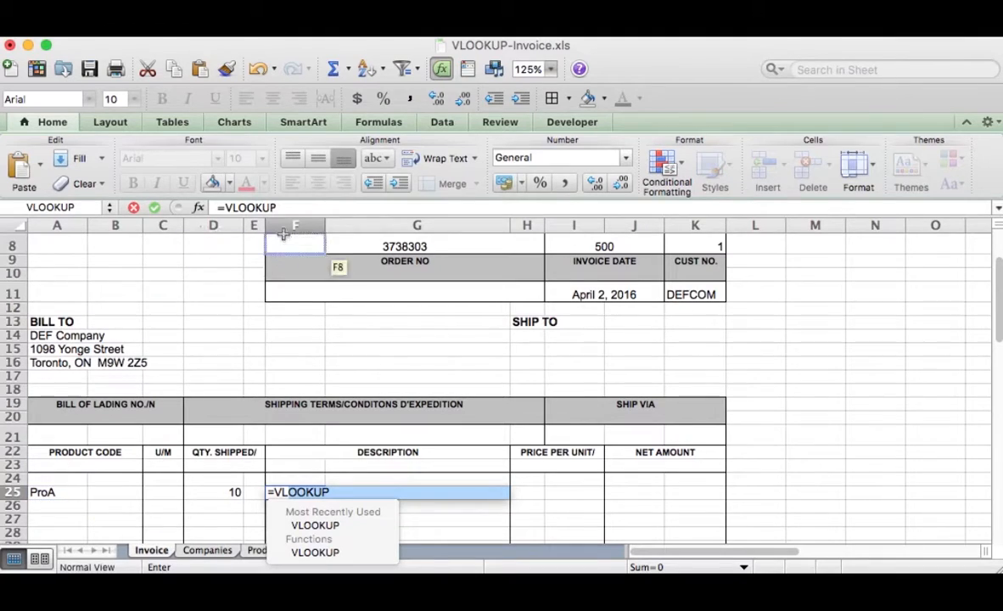
left_click(280, 206)
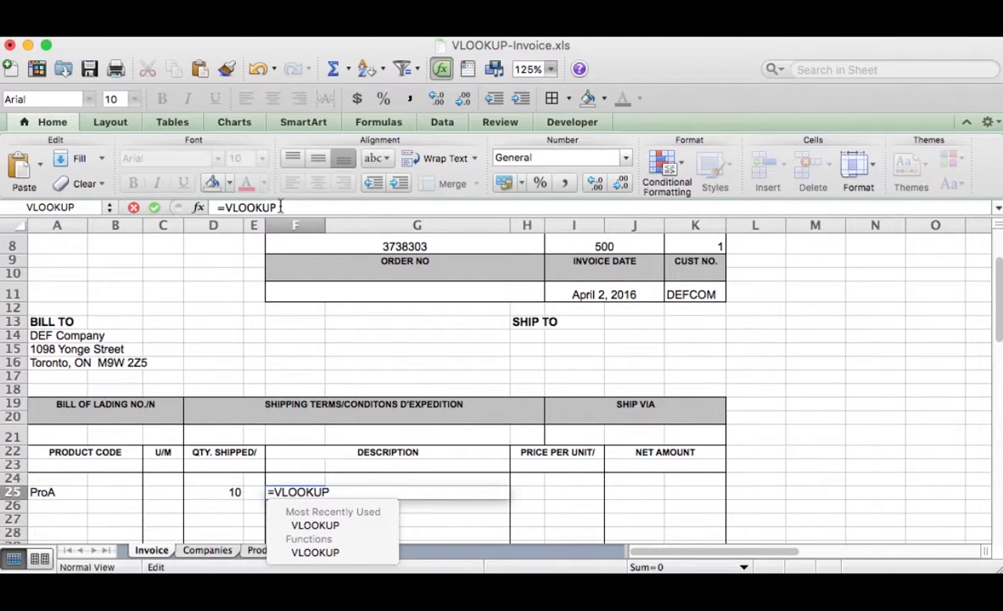
type("(")
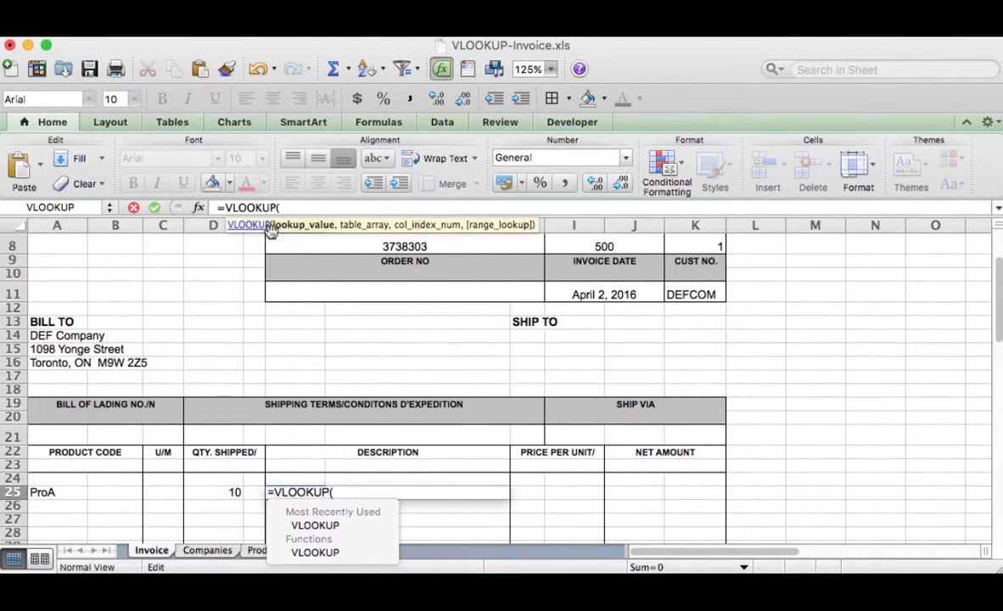
left_click(59, 490)
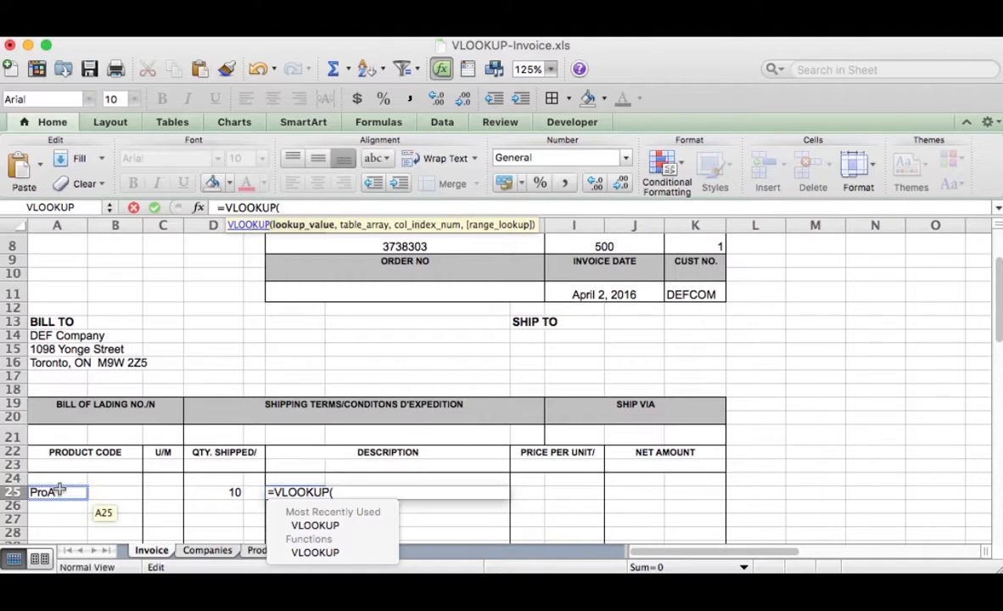
left_click(59, 490)
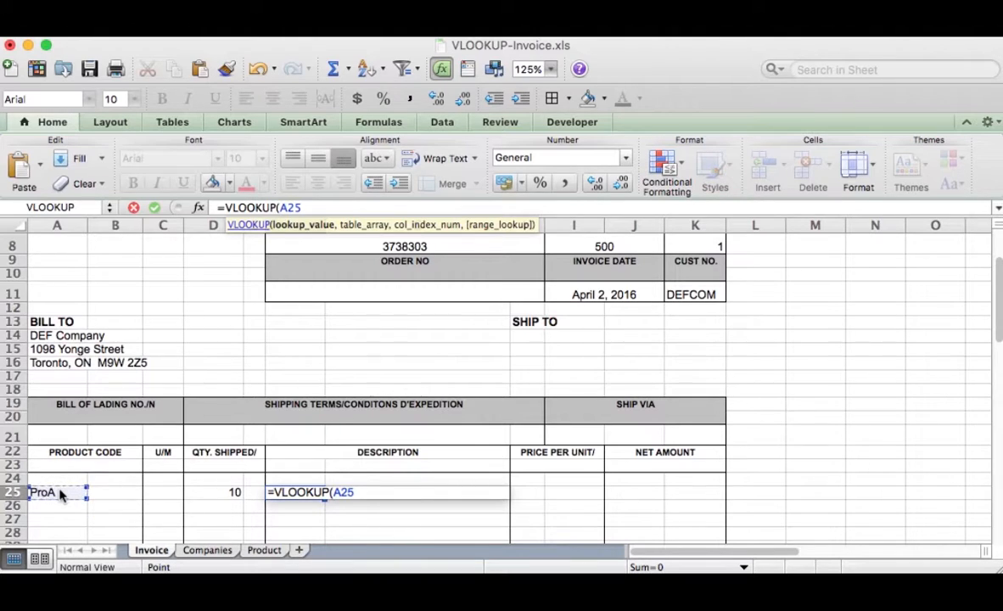
left_click(356, 491)
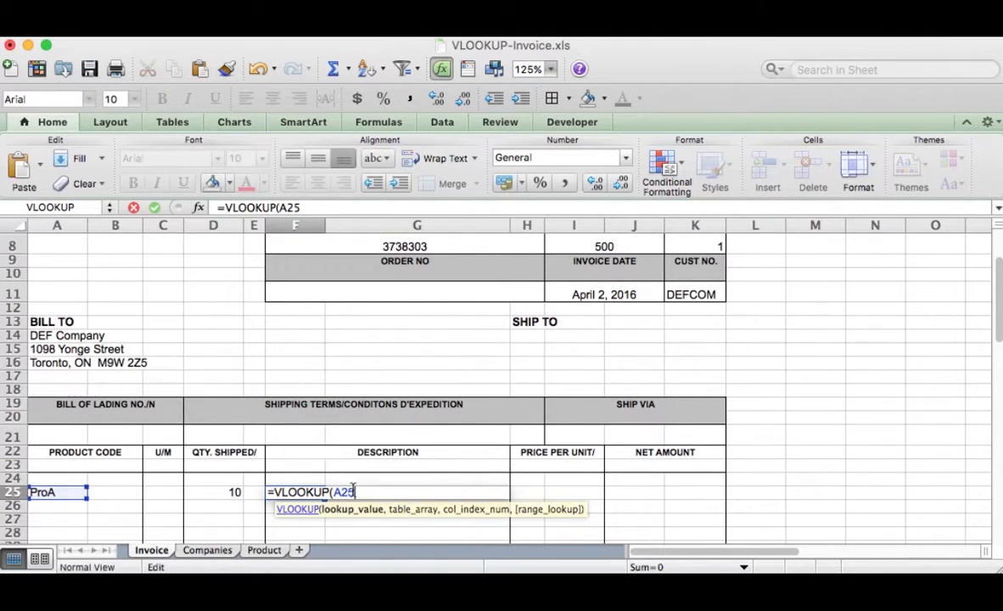
type(",")
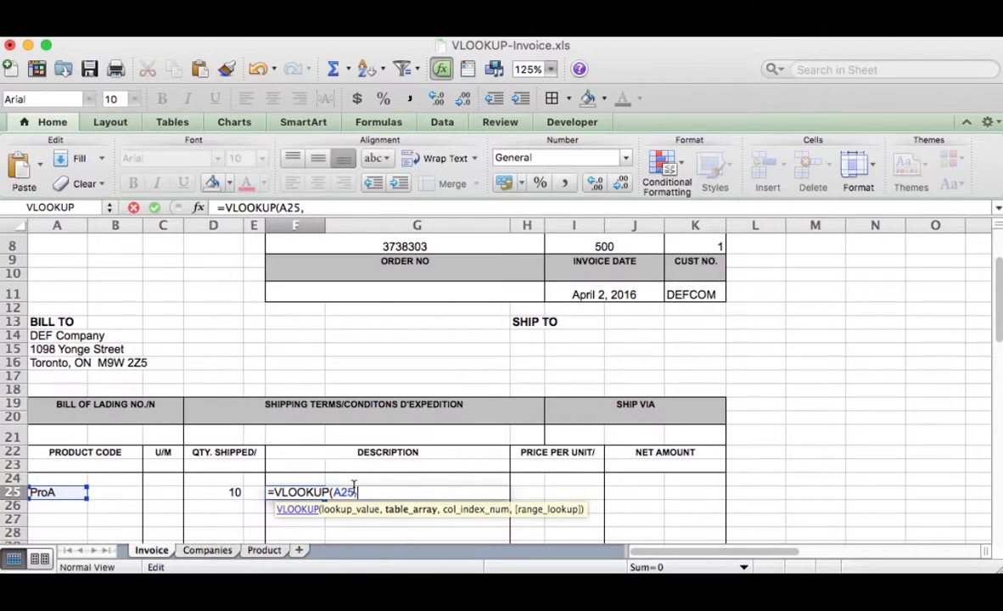
type("Product,2")
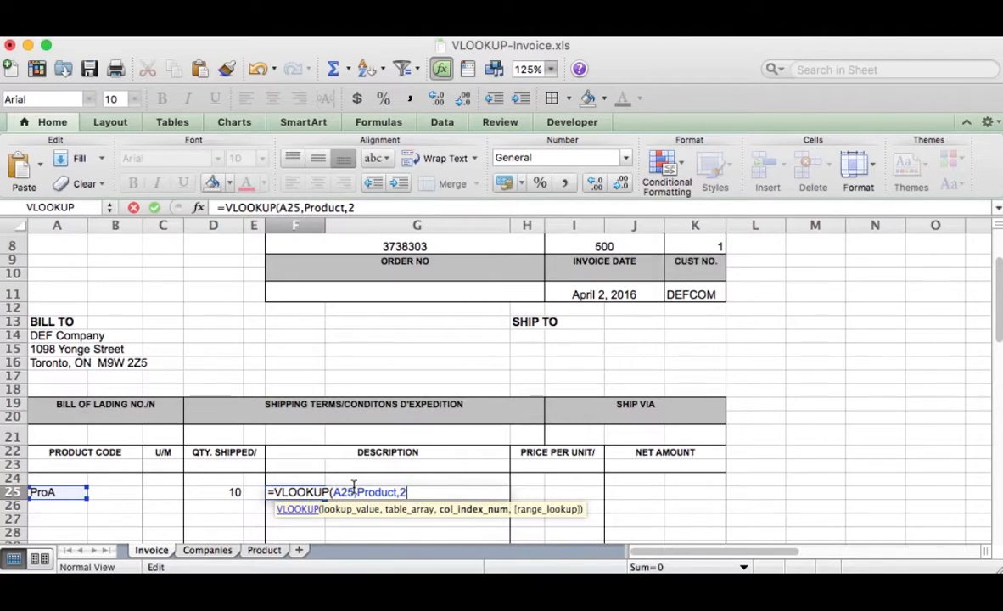
type(",FA")
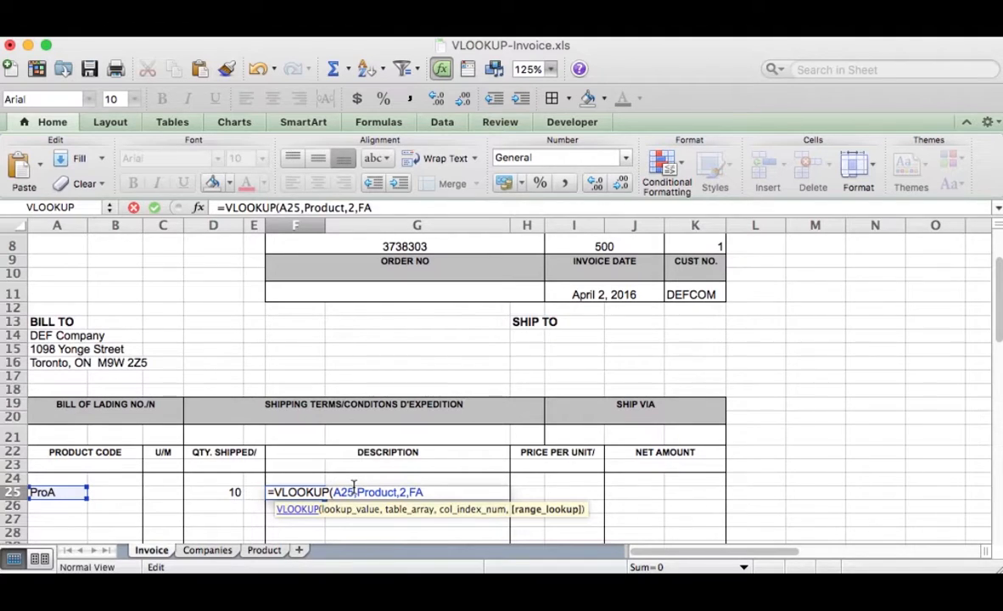
type("LSE)")
key("Return")
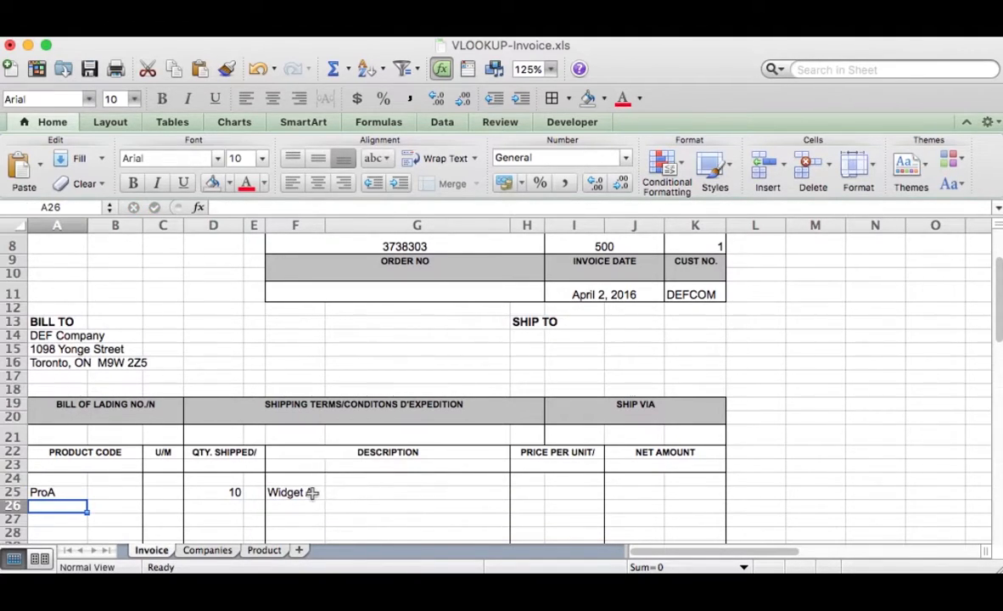
left_click(312, 493)
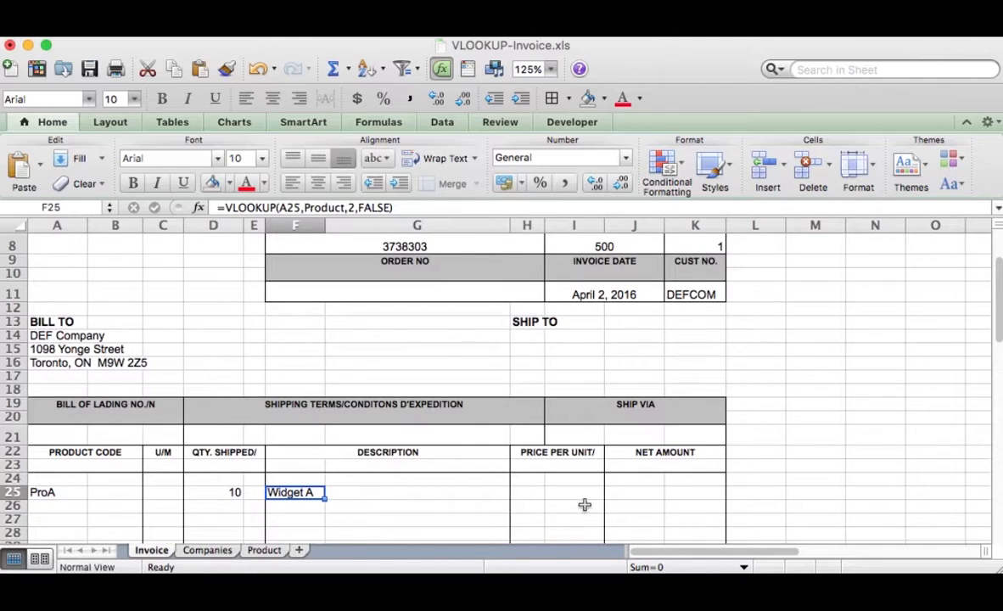
Step: Fill the price per unit in I25 with =VLOOKUP(A25,Product,3,FALSE) and check the net amount formula in K25
left_click(557, 495)
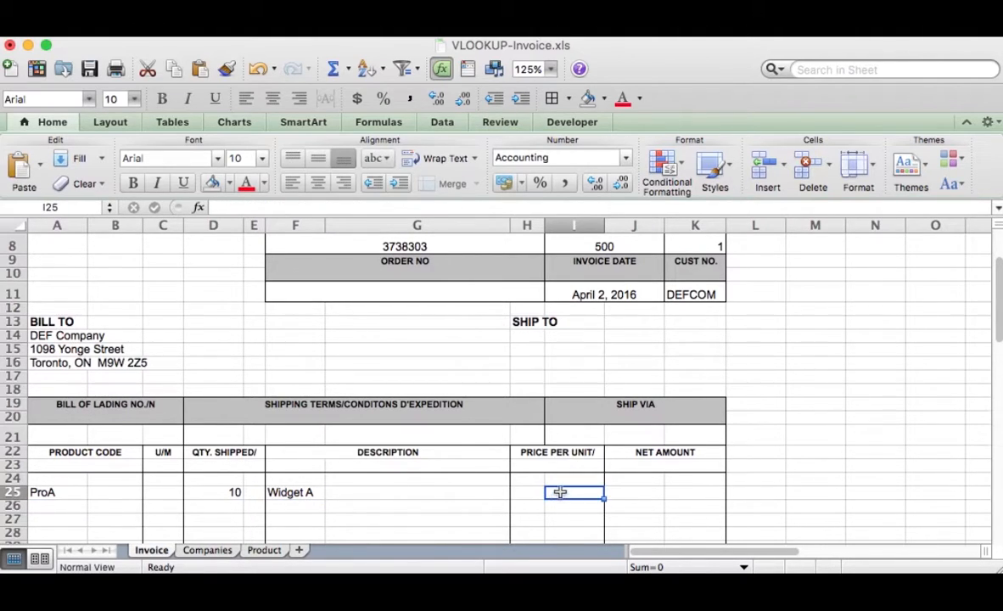
type("=Vlooup")
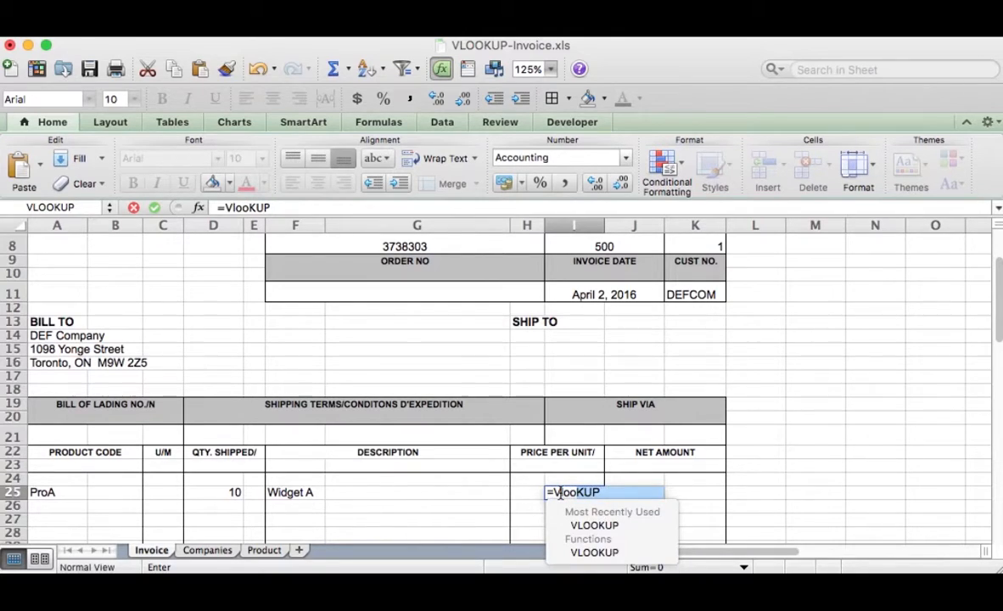
key("BackSpace")
key("BackSpace")
key("BackSpace")
key("BackSpace")
key("BackSpace")
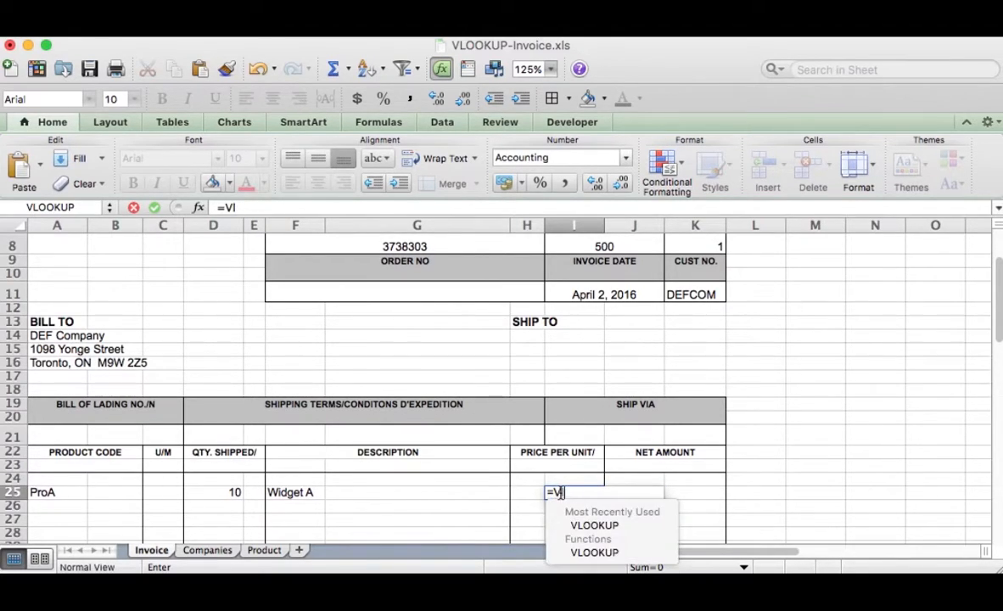
double_click(594, 526)
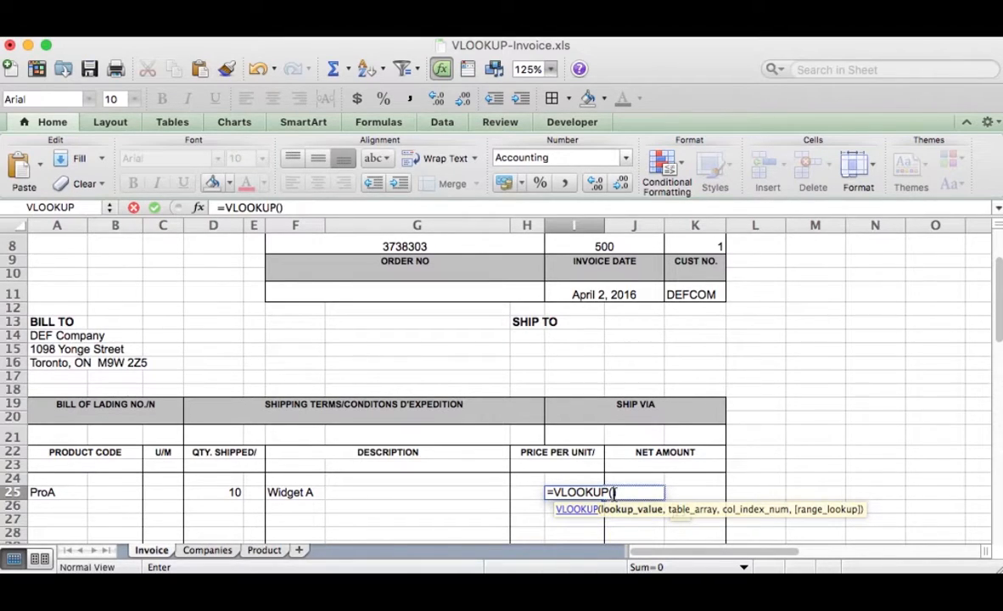
left_click(66, 499)
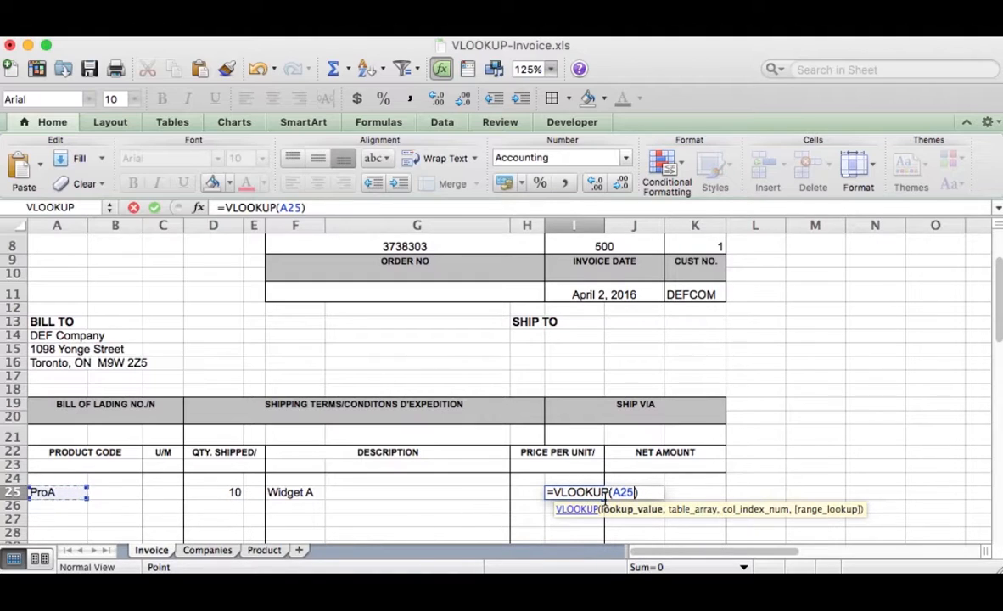
left_click(633, 492)
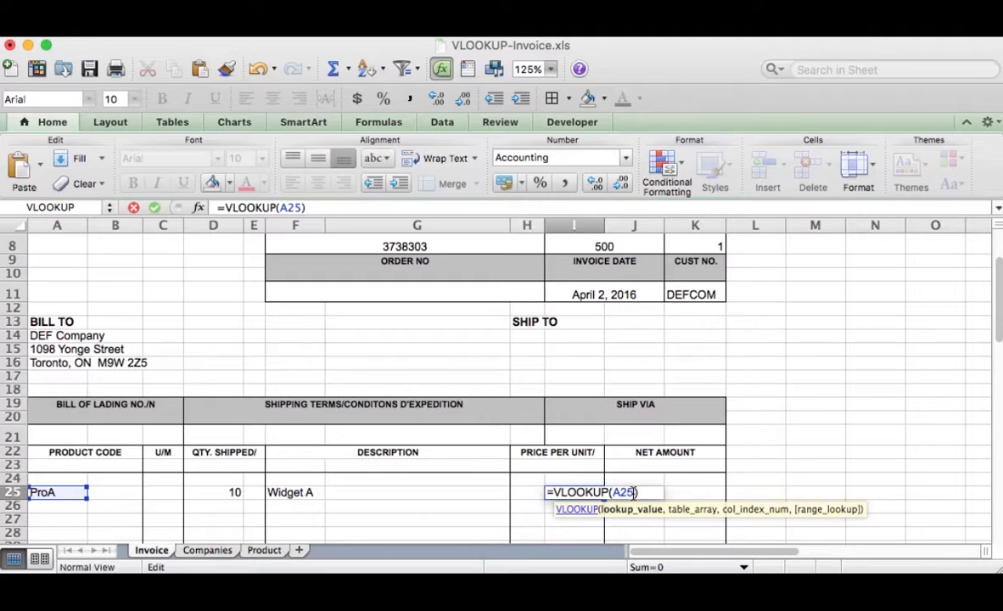
type(",Product,")
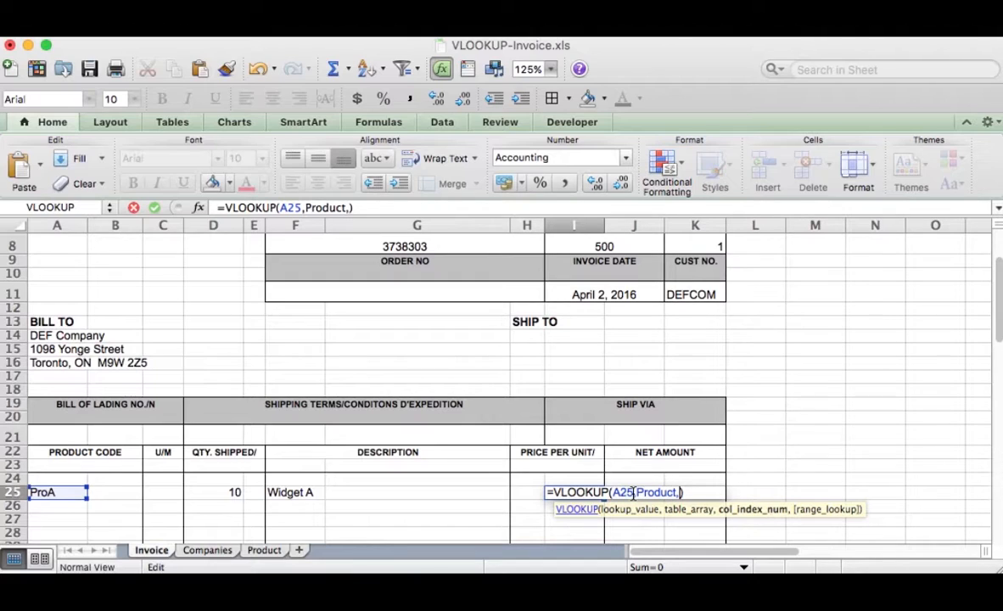
type("3,F")
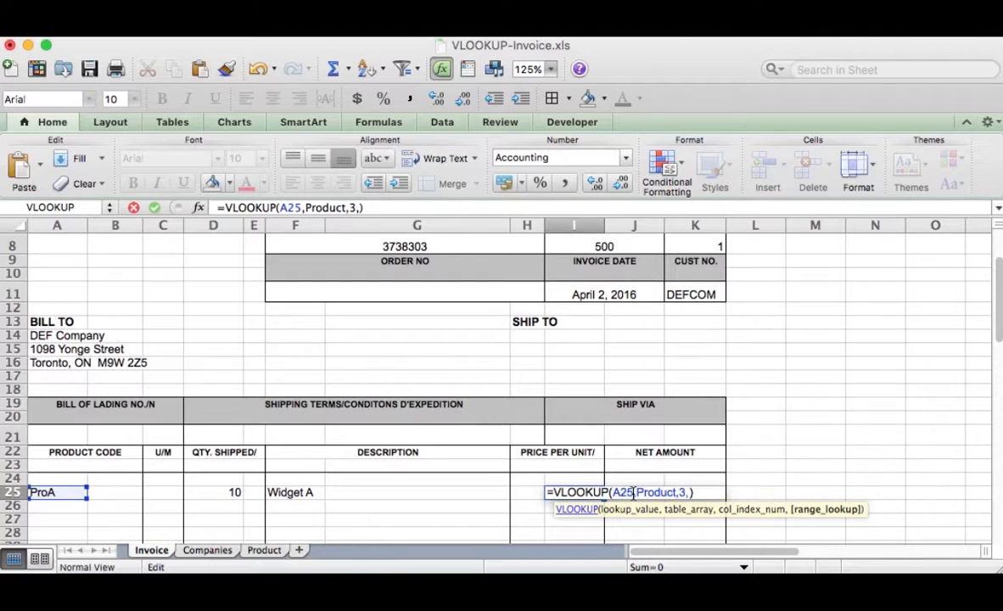
type("alse")
key("Return")
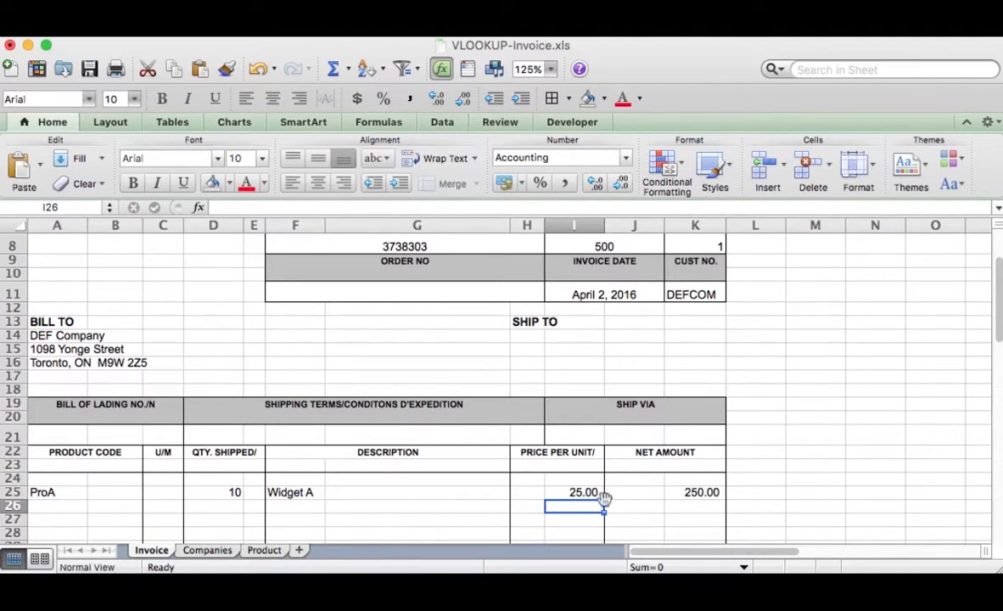
left_click(702, 494)
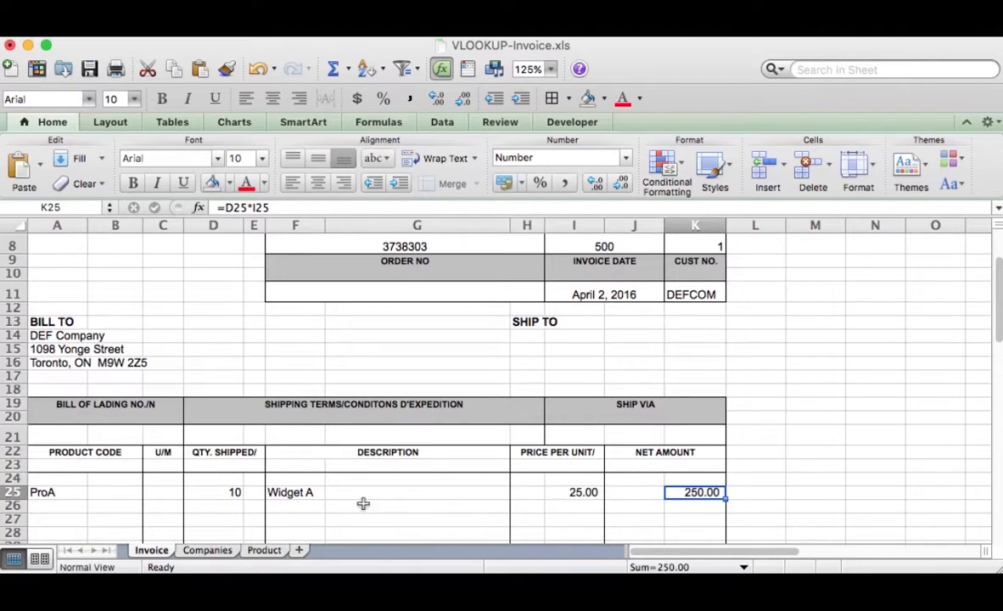
Step: Examine the net amount formulas in column K from K25 down to K34, including the one in K32
mouse_move(696, 495)
left_mouse_down()
mouse_move(689, 554)
mouse_move(688, 510)
left_mouse_up()
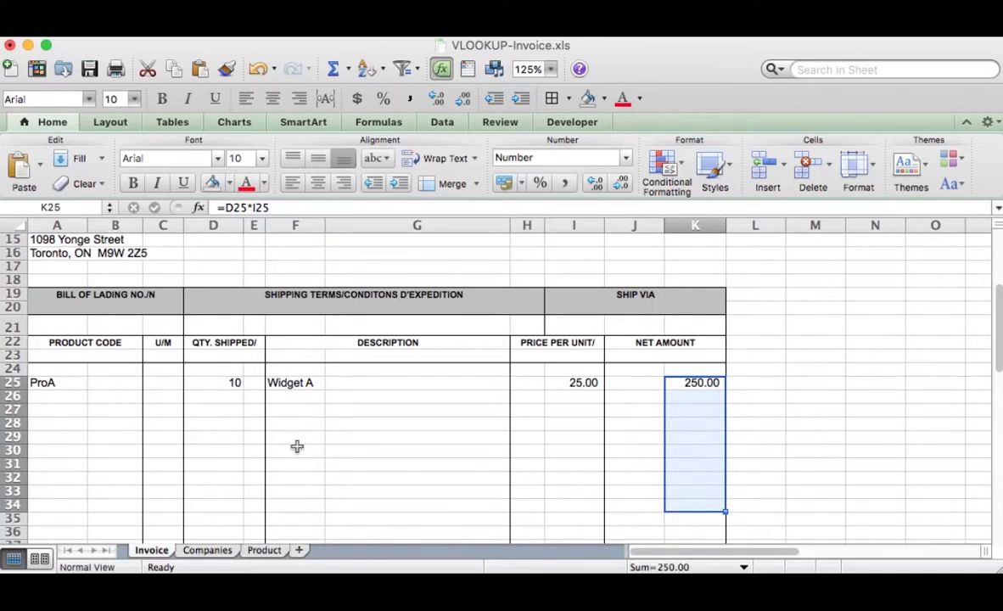
left_click(695, 450)
left_click(697, 476)
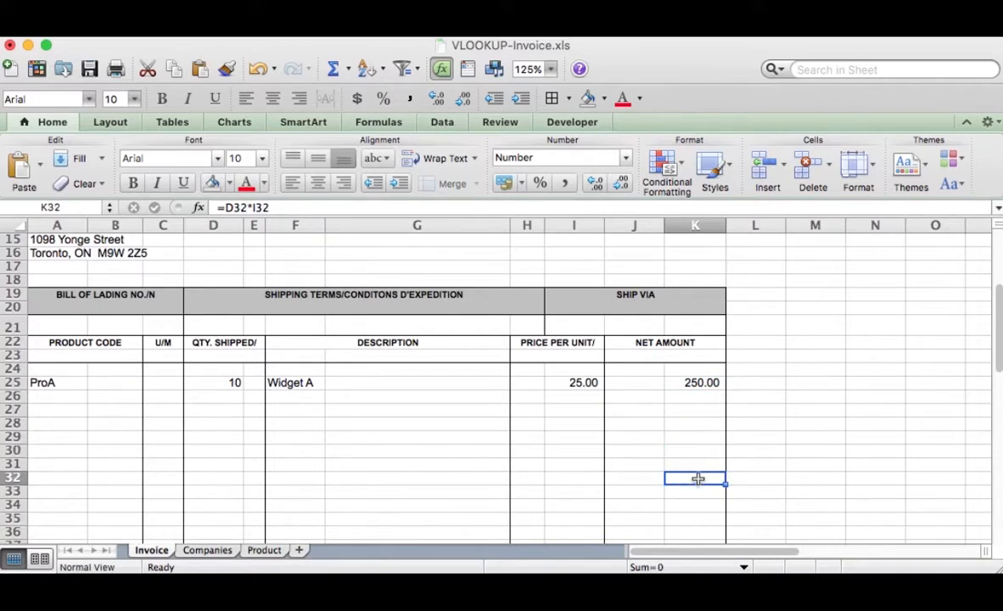
left_click(700, 382)
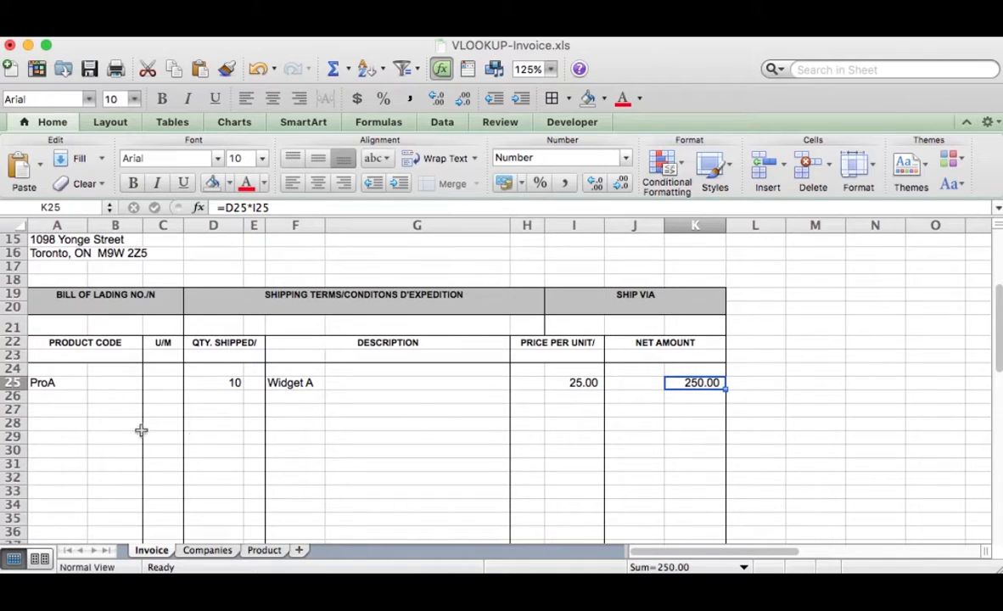
Step: Change the product code in A25 to Pro to test the lookups with an invalid code
left_click(51, 400)
left_click(49, 384)
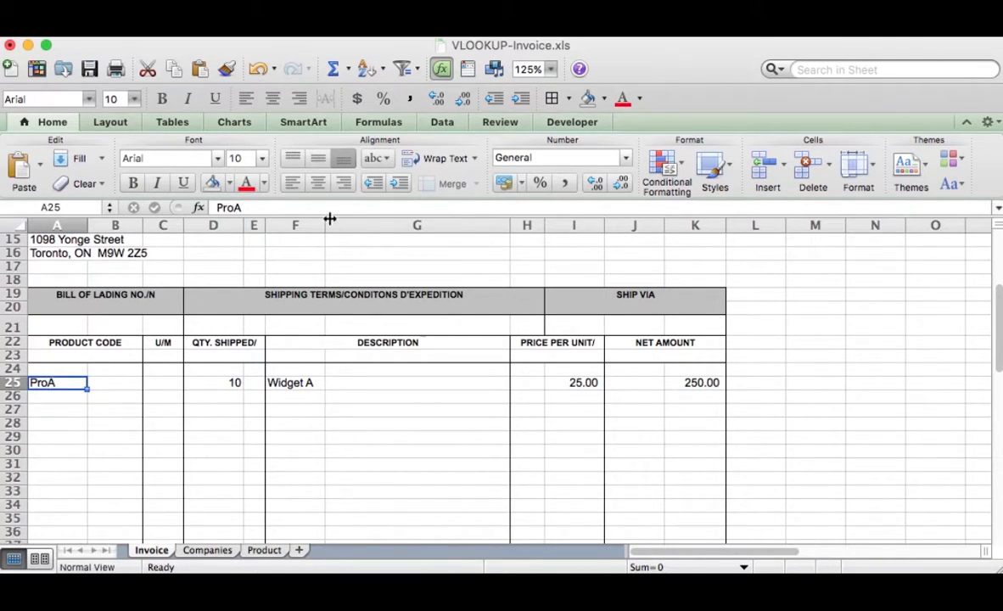
scroll(297, 227, "up", 2)
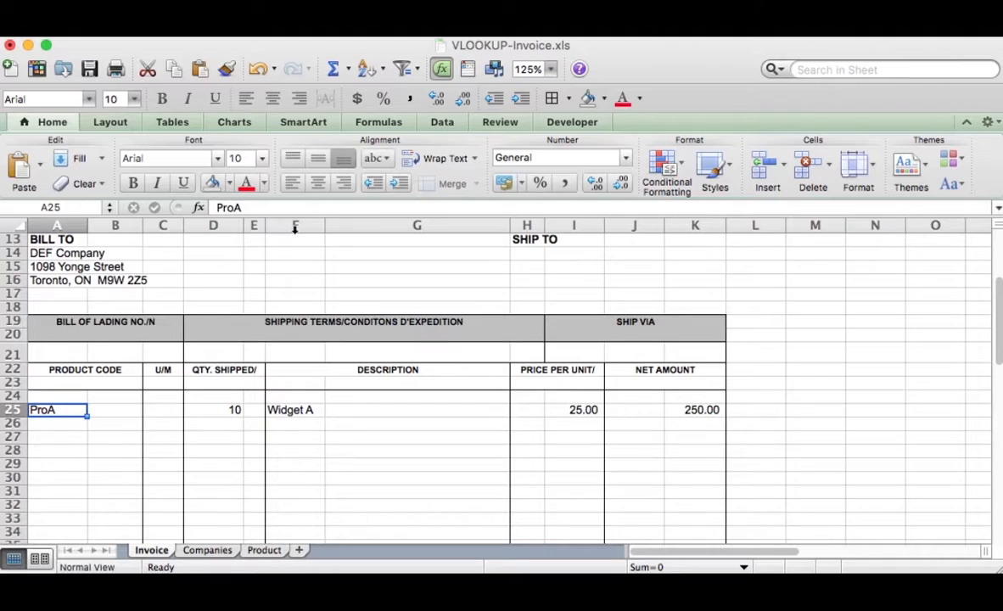
scroll(294, 226, "up", 3)
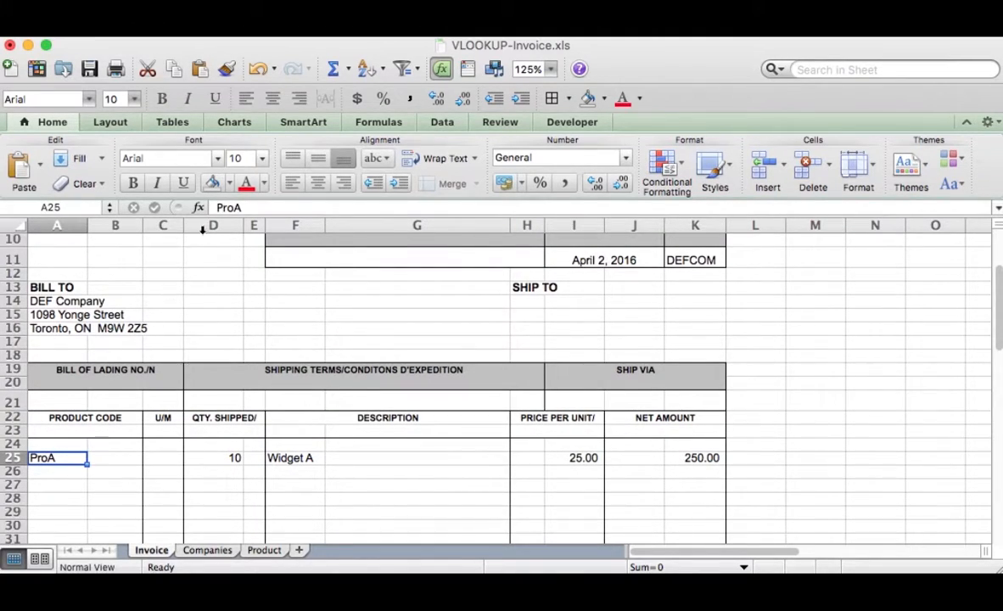
left_click(234, 207)
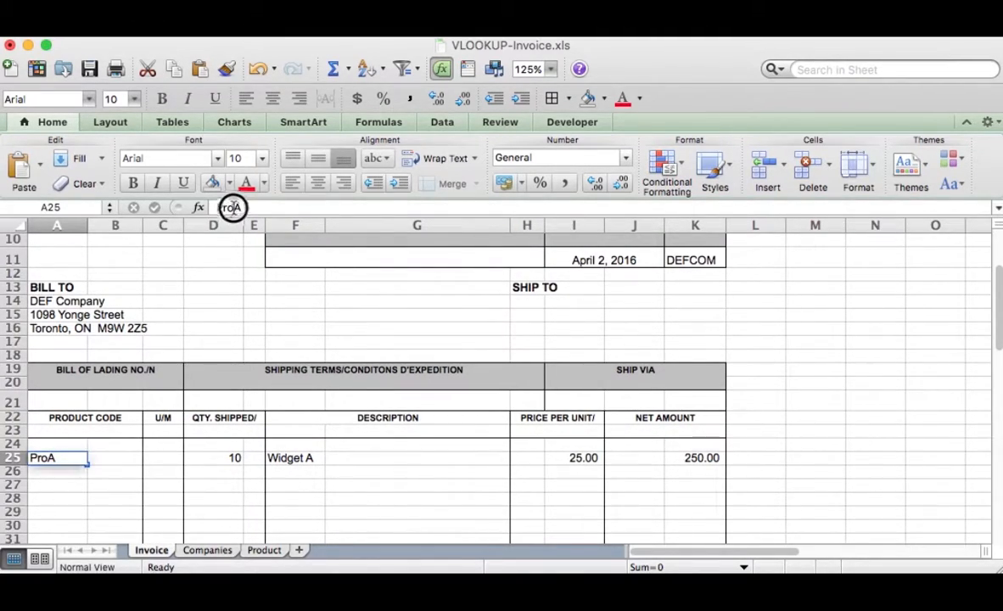
key("BackSpace")
key("Return")
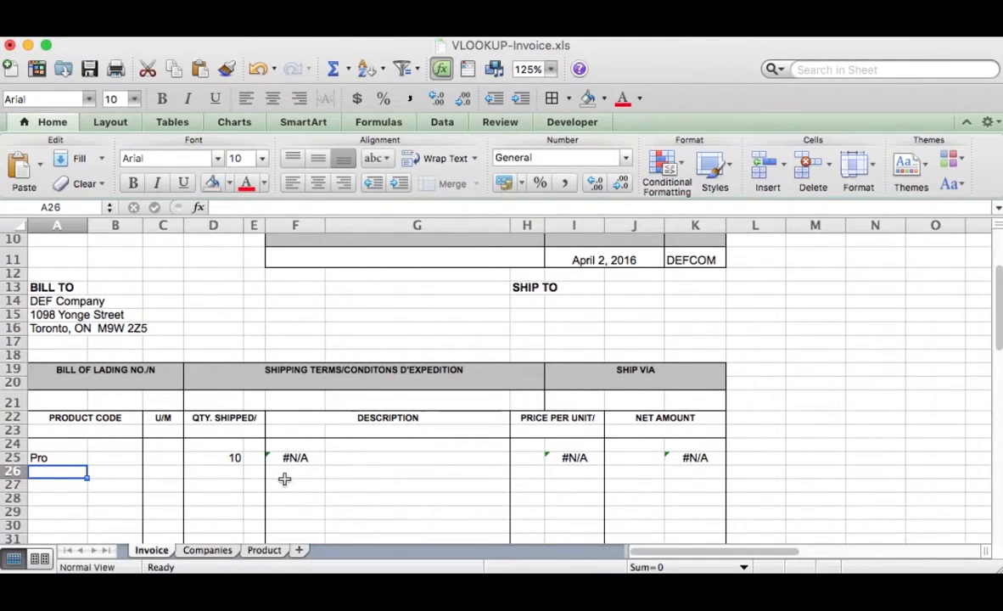
Step: Restore the product code in A25 to ProA
left_click(57, 459)
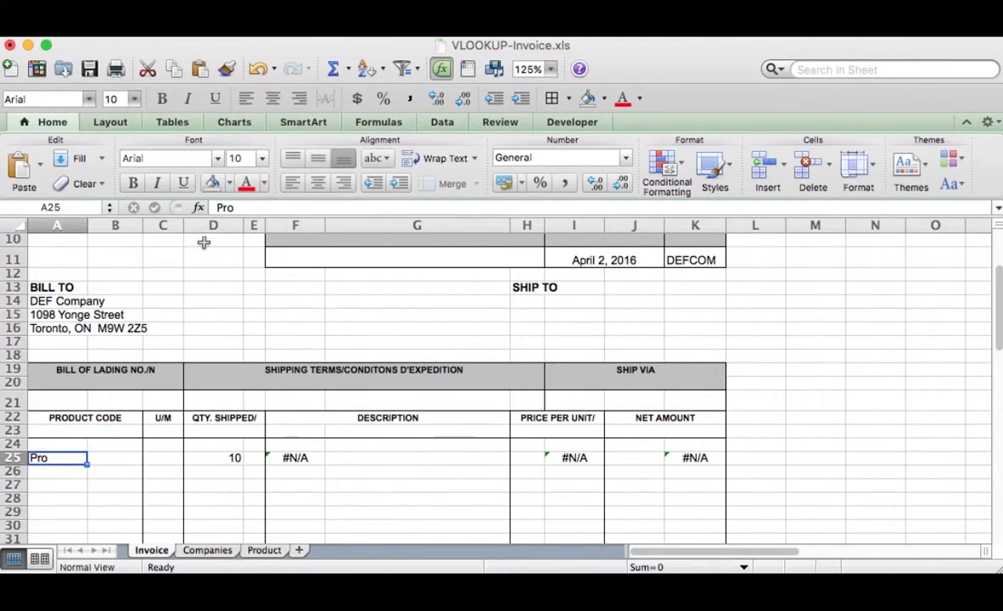
left_click(234, 207)
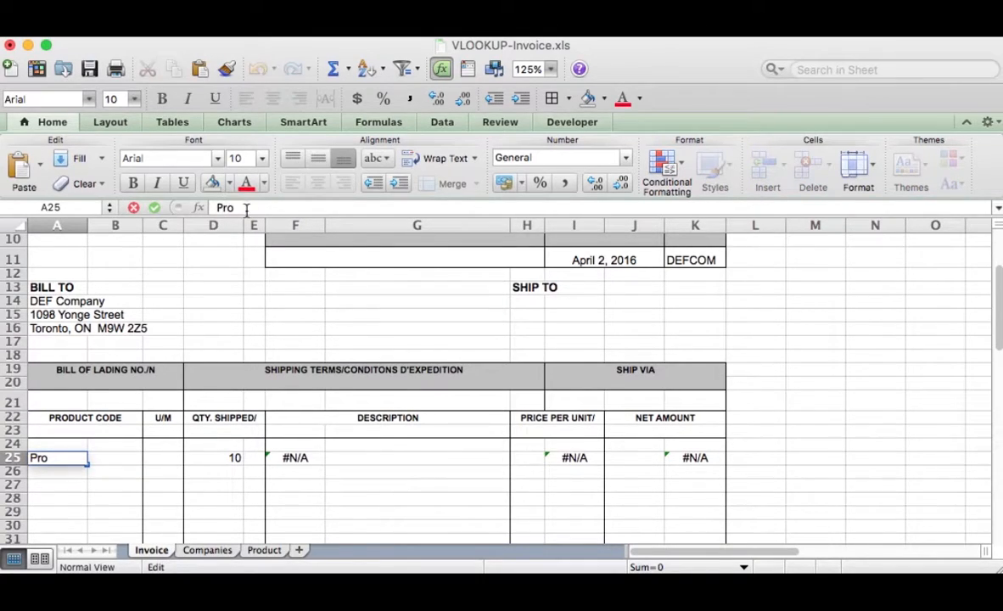
type("A")
key("Return")
Step: Enter product code ProD in A26 and a quantity shipped of 10 in D26
type("PR")
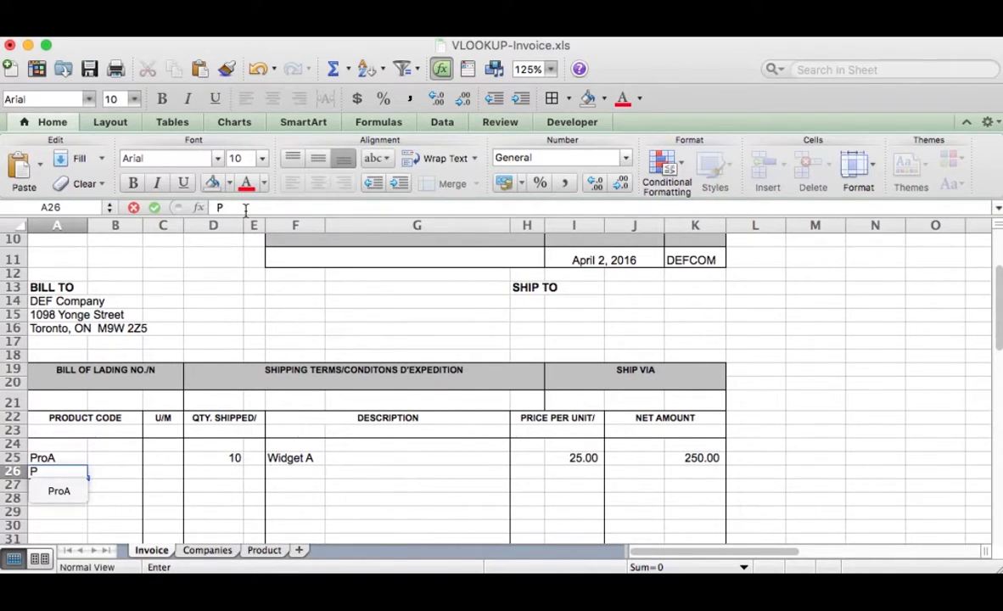
key("BackSpace")
type("roD")
key("Tab")
key("Tab")
key("Tab")
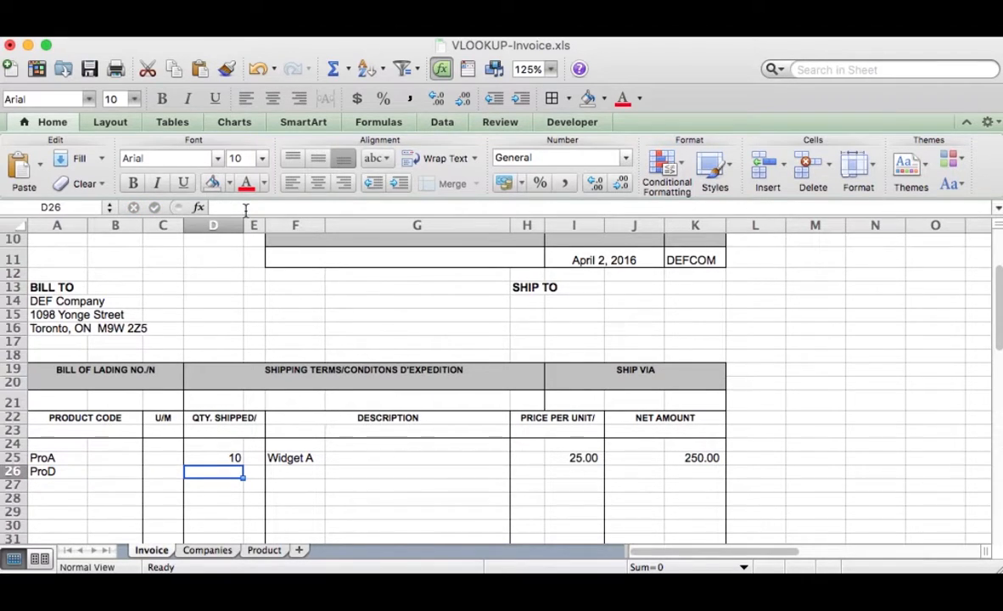
type("10")
key("Tab")
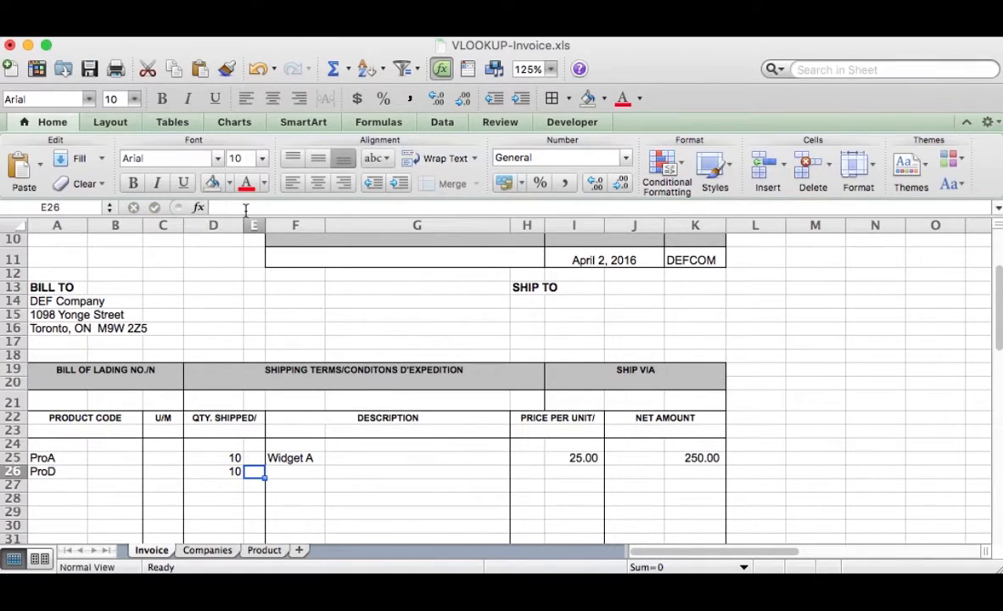
key("Tab")
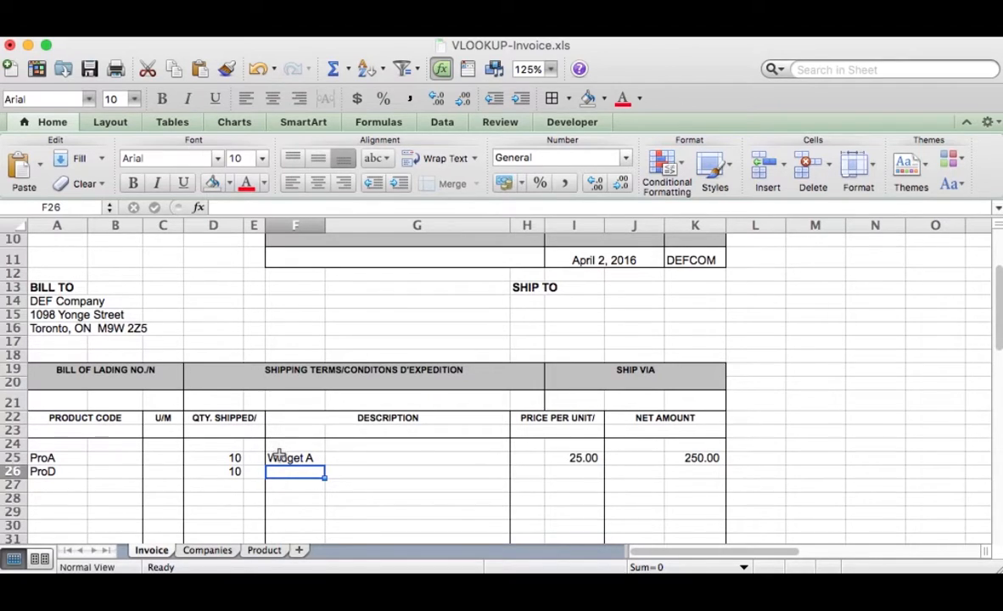
Step: Fill the description formula from F25 and the price per unit formula from I25 down into row 26
left_click_drag(279, 455, 286, 468)
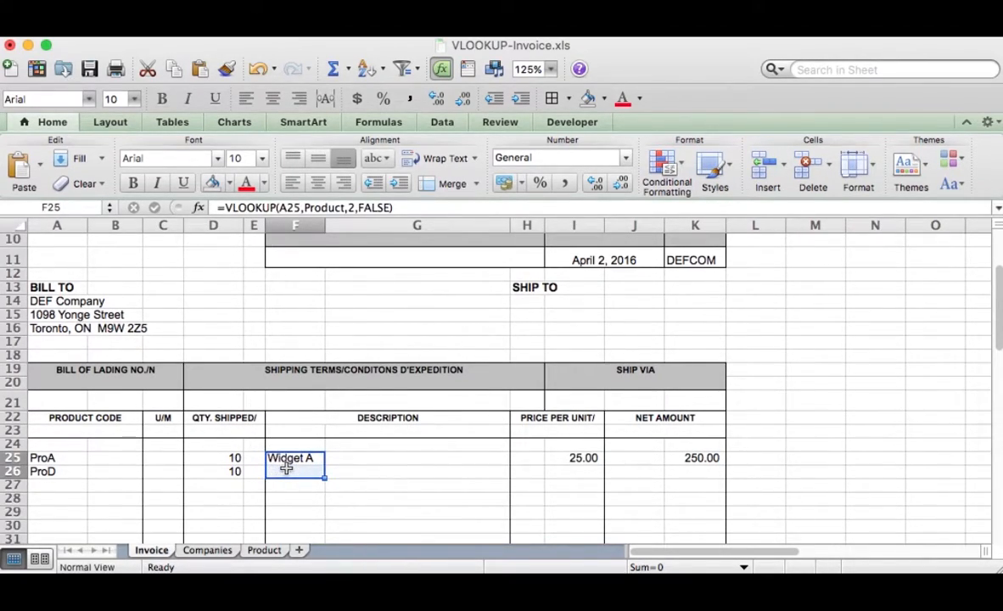
key("ctrl+d")
left_click_drag(556, 458, 567, 468)
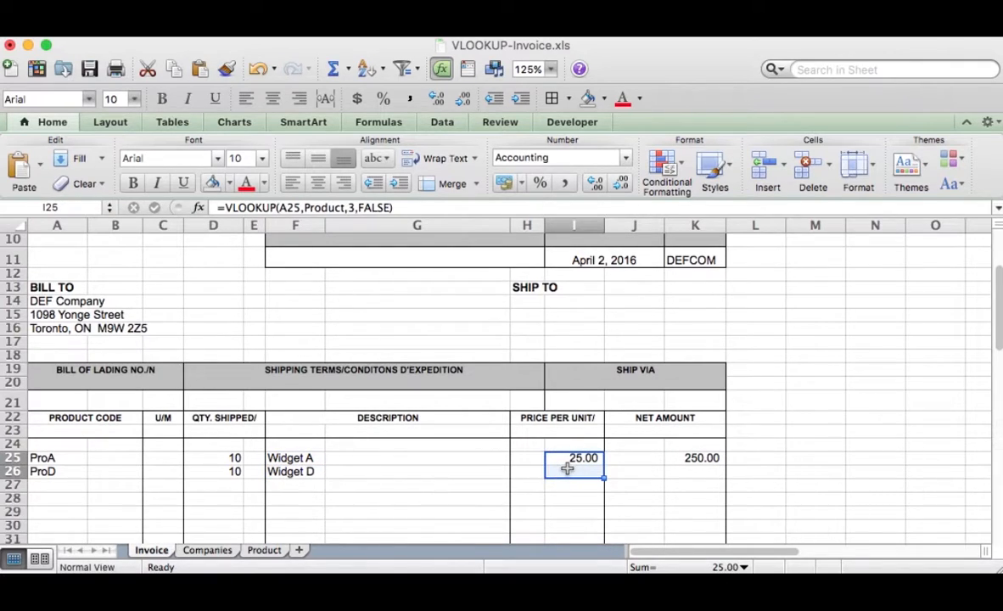
key("ctrl+d")
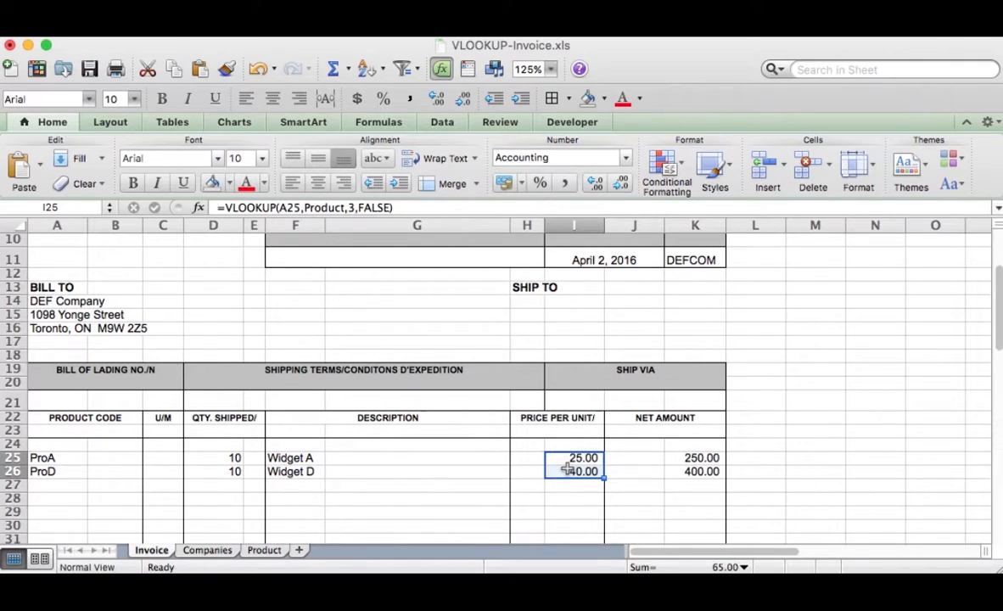
Step: Enter product code ProE in A27 and a quantity shipped of 10 in D27
left_click(47, 485)
type("Pro")
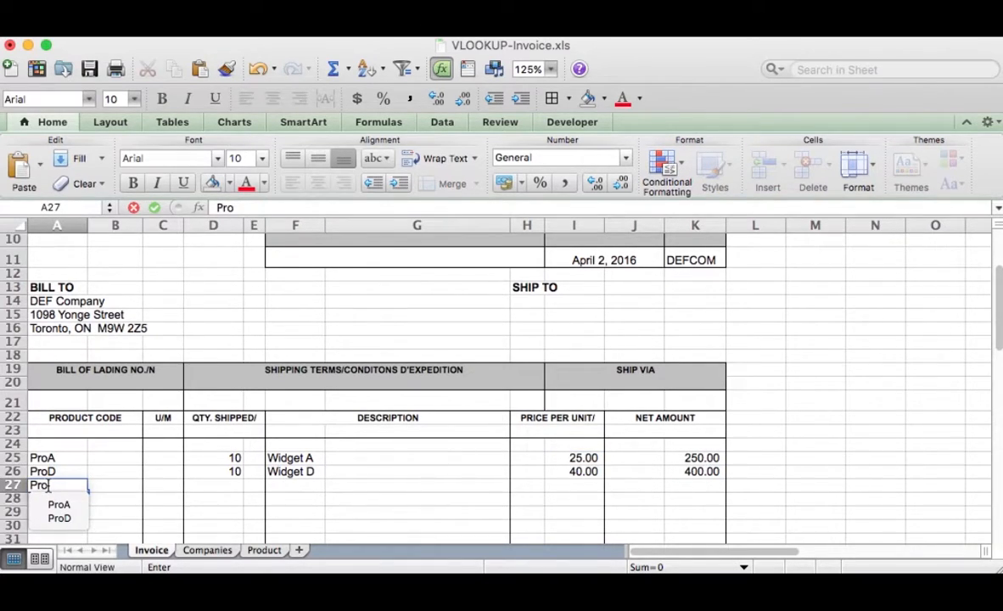
type("E")
key("Tab")
key("Tab")
type("10")
key("Tab")
key("Tab")
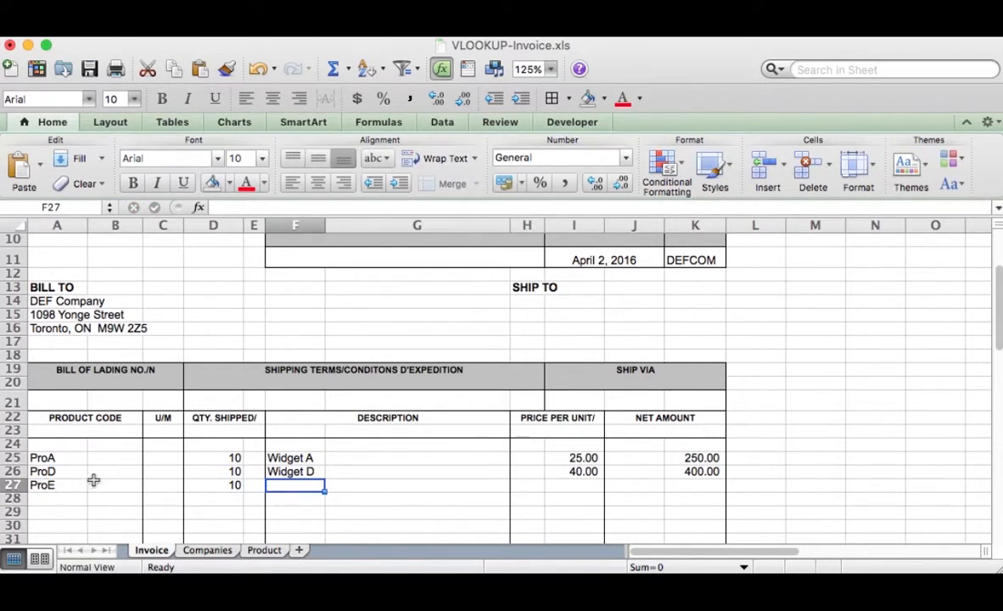
Step: Fill the description formula from F26 and the price per unit formula from I26 down into row 27
left_click(301, 473)
left_click_drag(307, 490, 307, 491)
left_click_drag(587, 471, 587, 484)
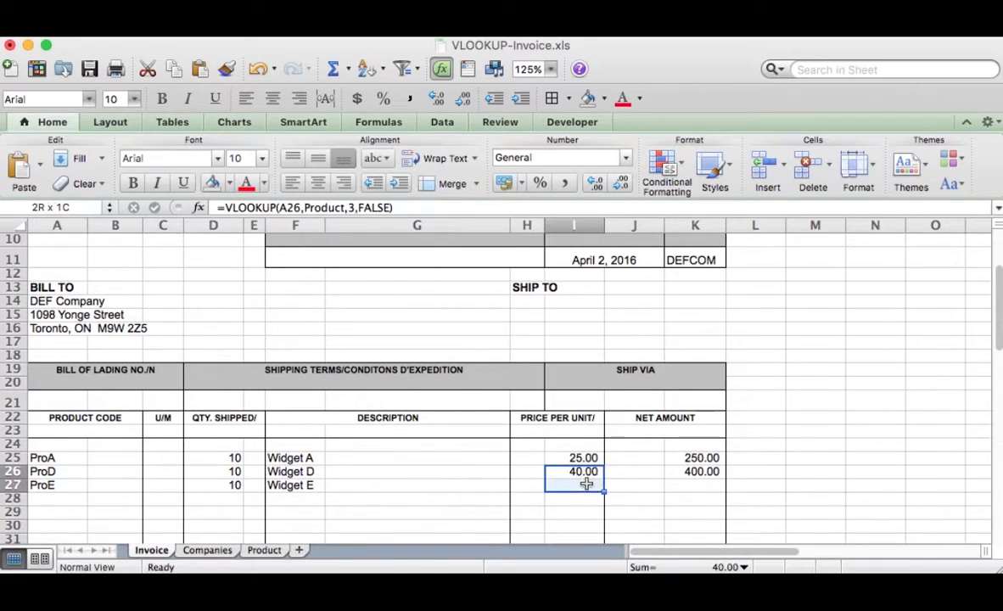
key("ctrl+d")
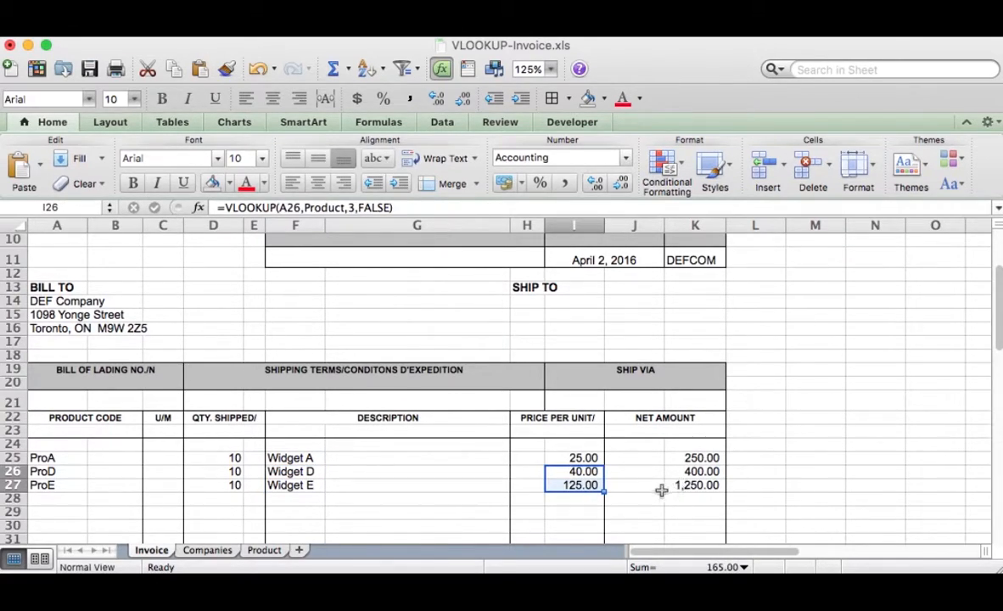
Step: Check the subtotal formula in K52 and the tax and total amounts, then return to the top of the invoice
left_click(995, 343)
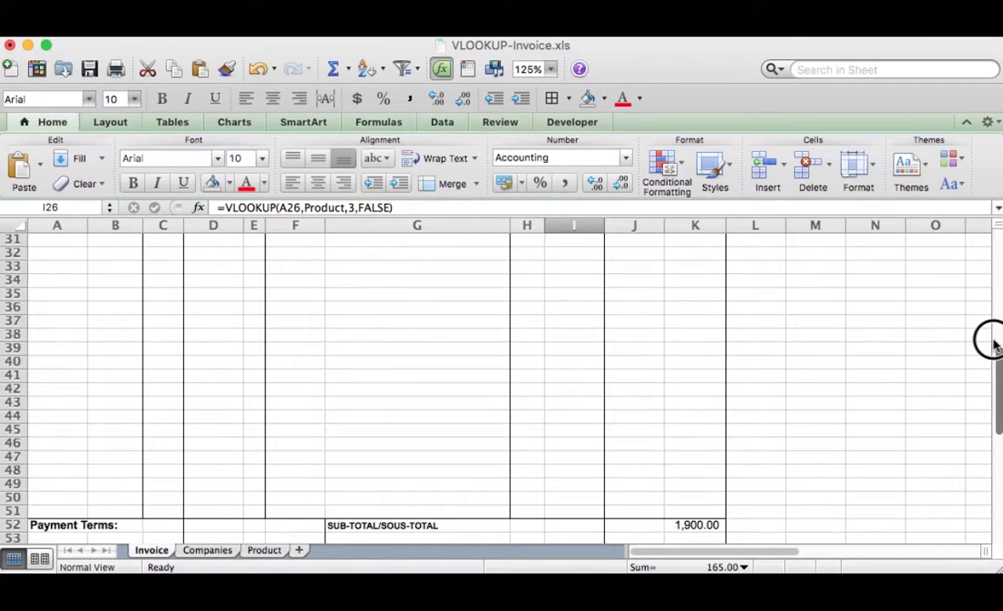
left_click_drag(996, 362, 997, 398)
left_click(697, 417)
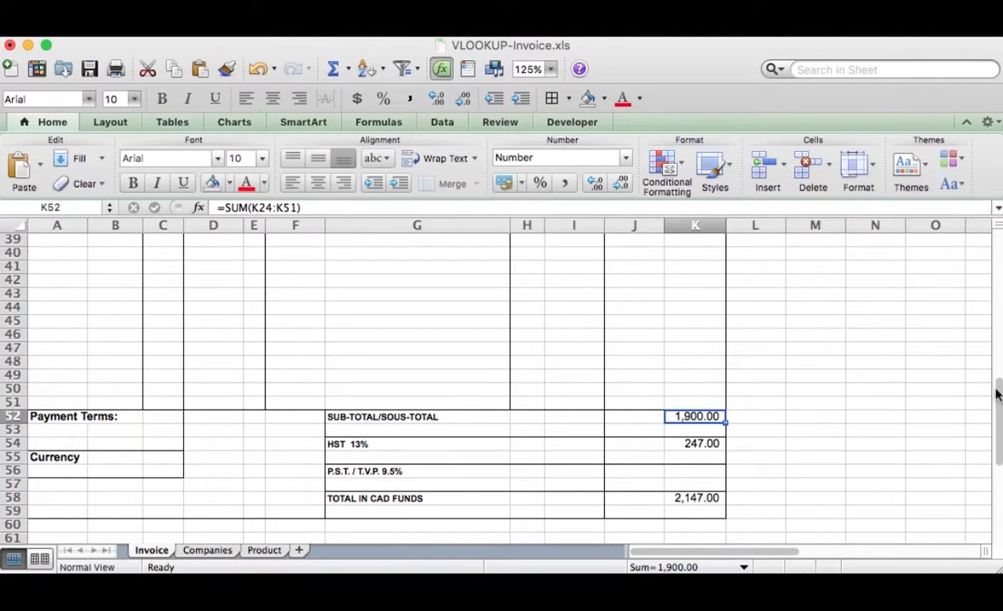
left_click_drag(997, 380, 975, 231)
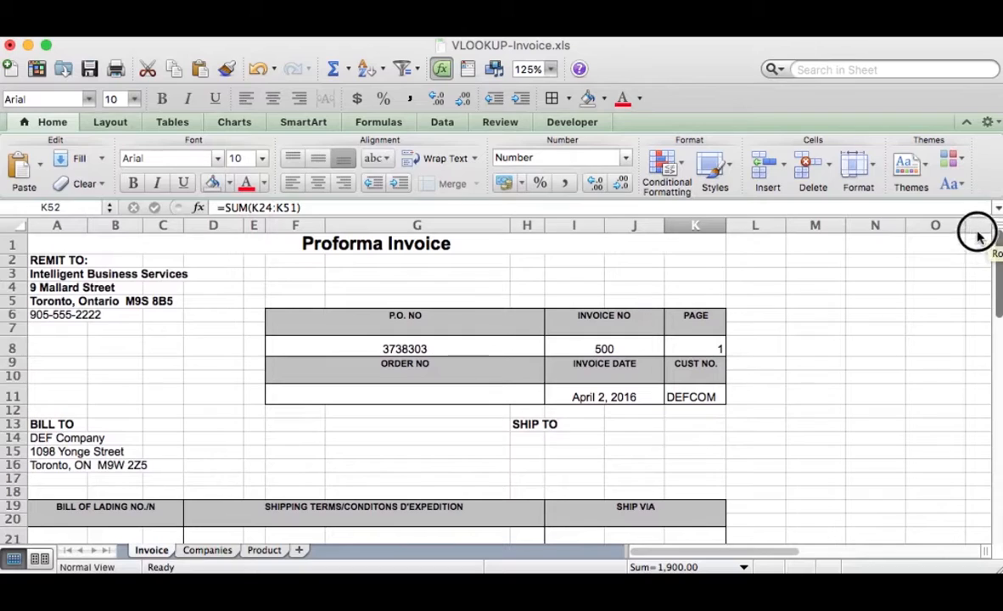